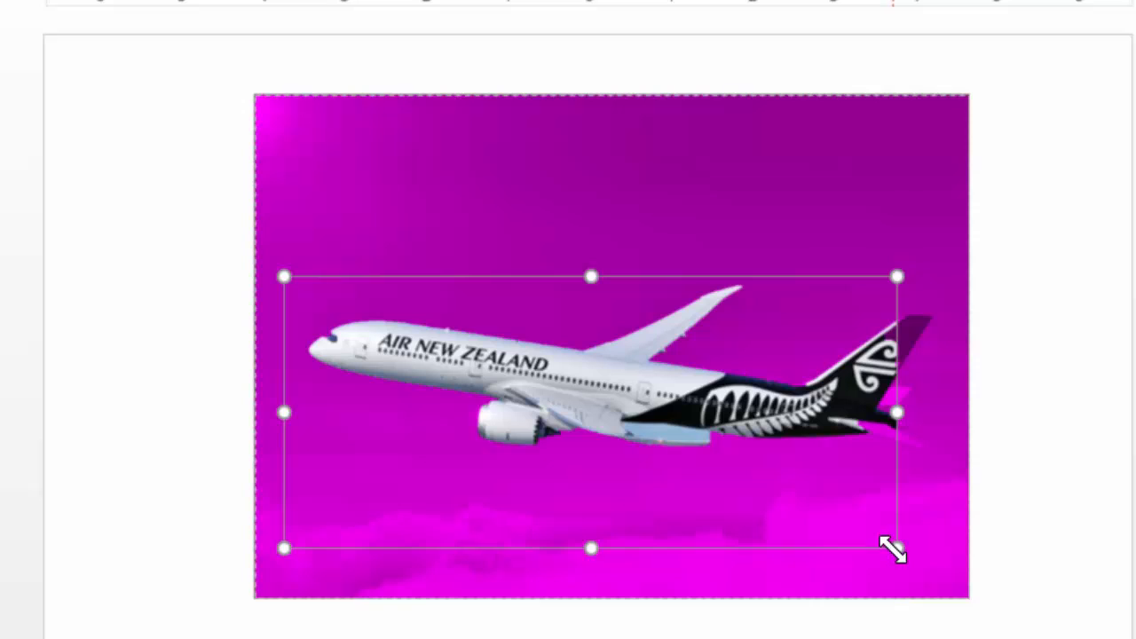
Step: Adjust the background removal area to enclose the whole airplane, including its tail, and keep the changes
left_click_drag(895, 547, 948, 461)
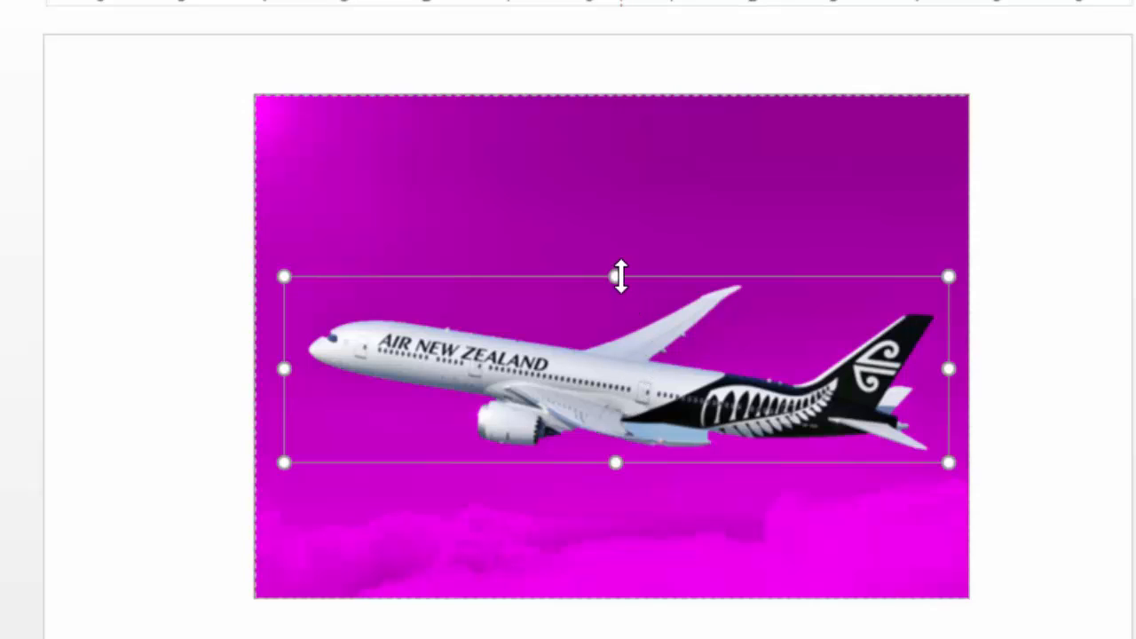
left_click_drag(616, 276, 616, 280)
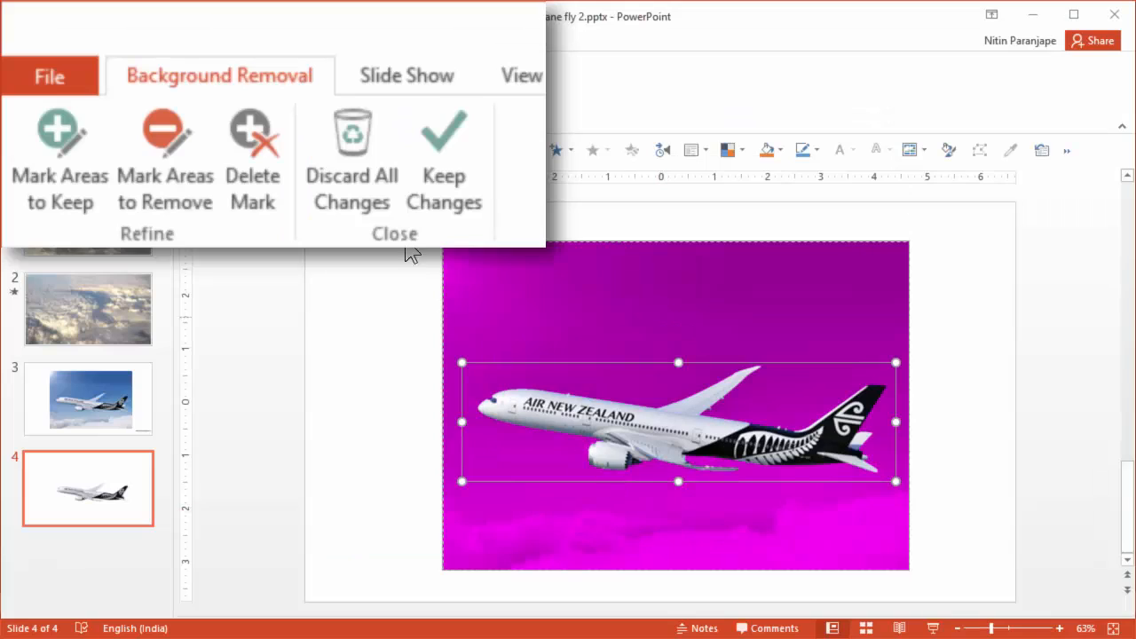
left_click(277, 113)
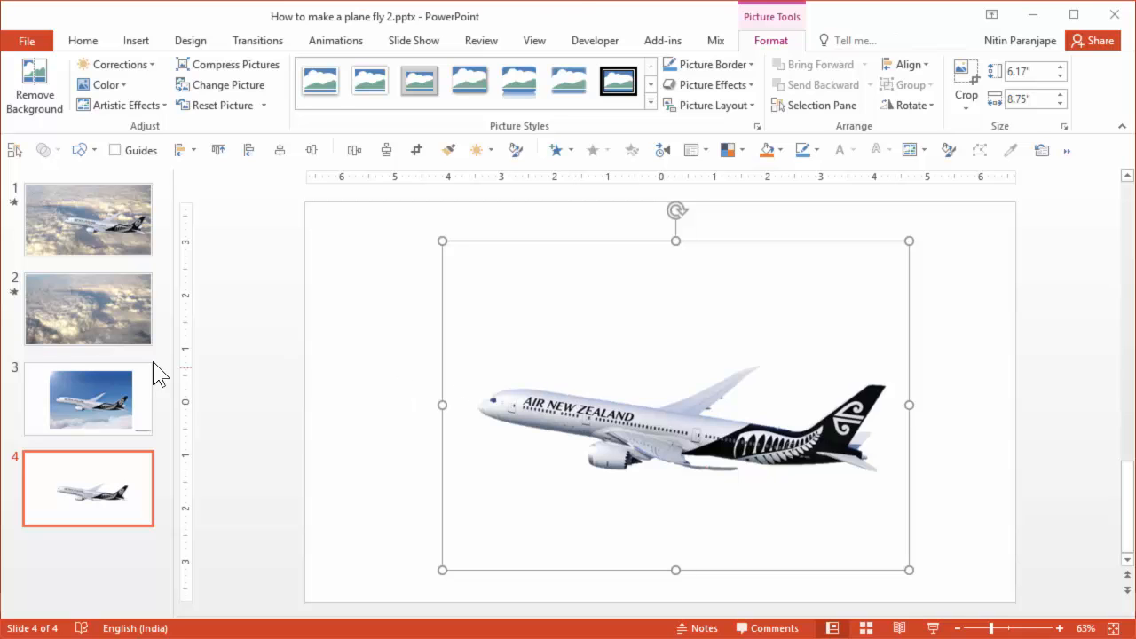
Step: Copy the clouds picture from slide 2 onto slide 4 and send it behind the airplane
left_click(95, 335)
left_click(433, 340)
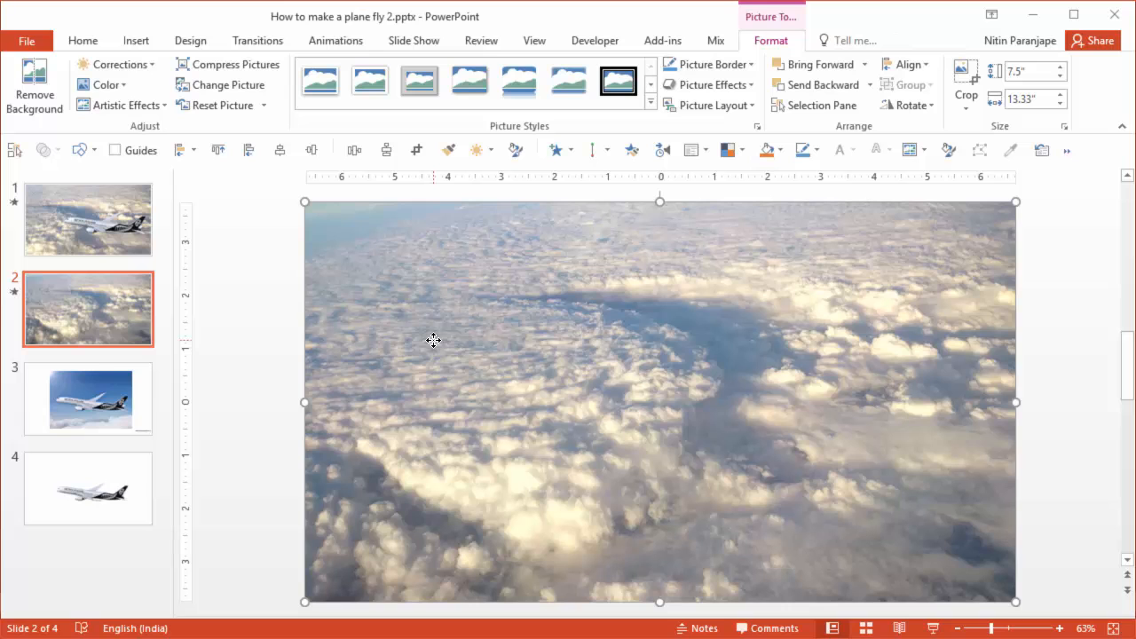
left_click(116, 464)
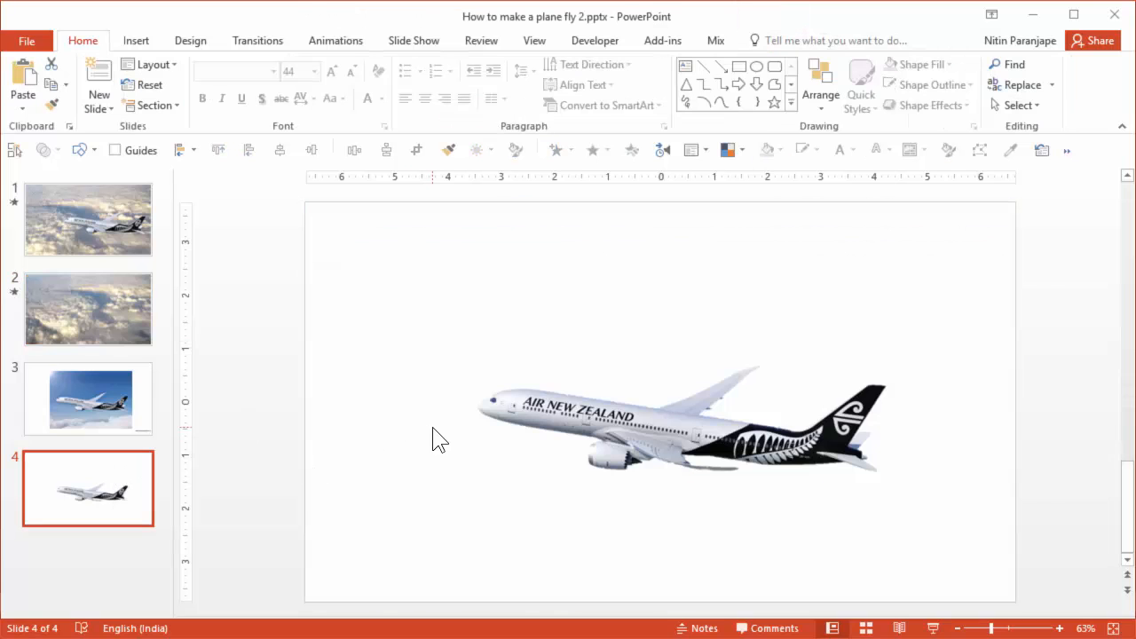
key("ctrl+v")
right_click(517, 399)
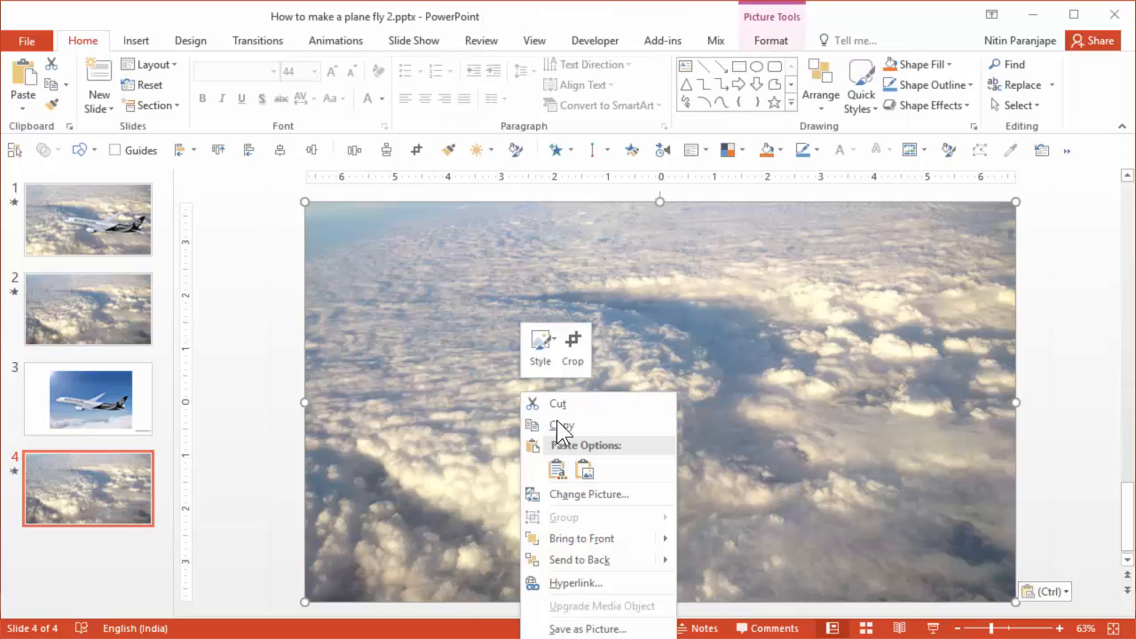
left_click(583, 556)
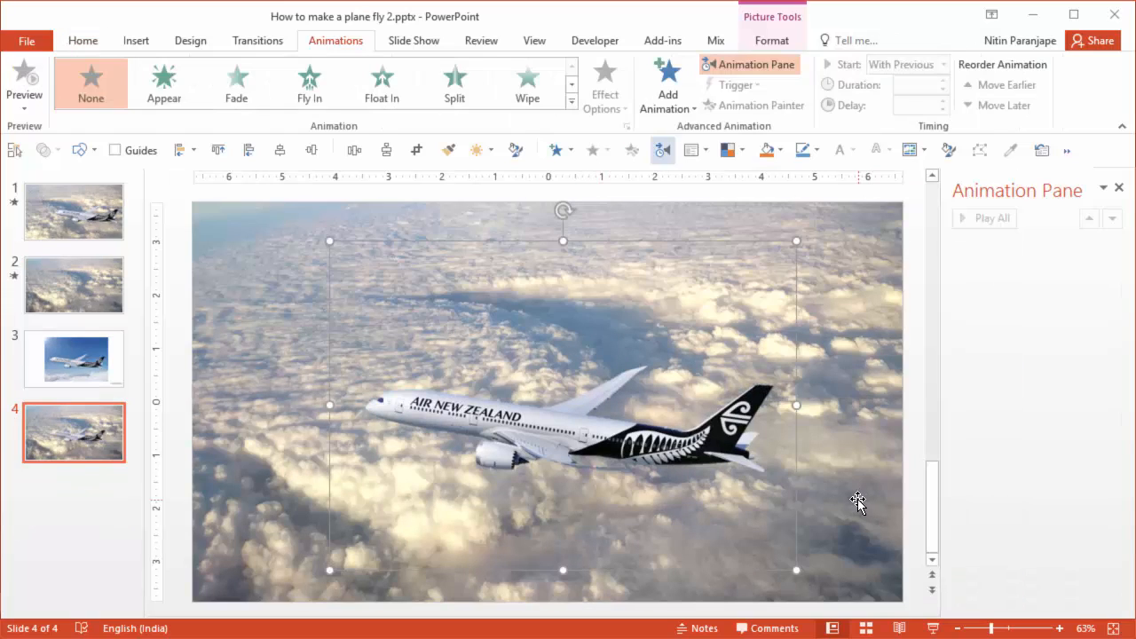
Step: Open the Selection Pane for slide 4 and name its two pictures Plane and Clouds
left_click(80, 41)
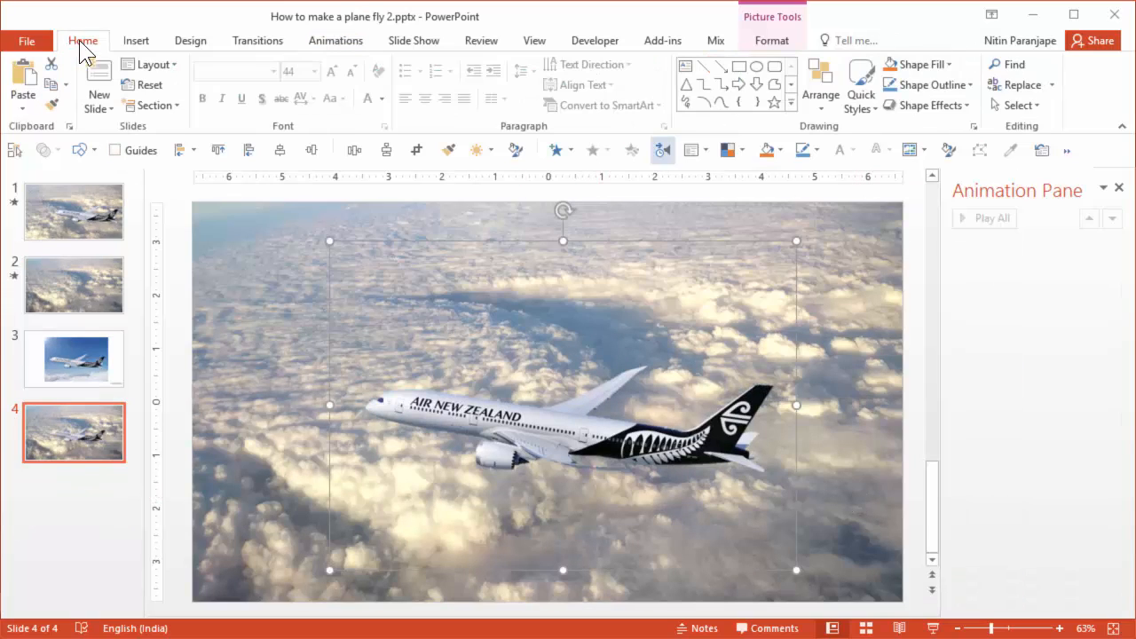
left_click(925, 200)
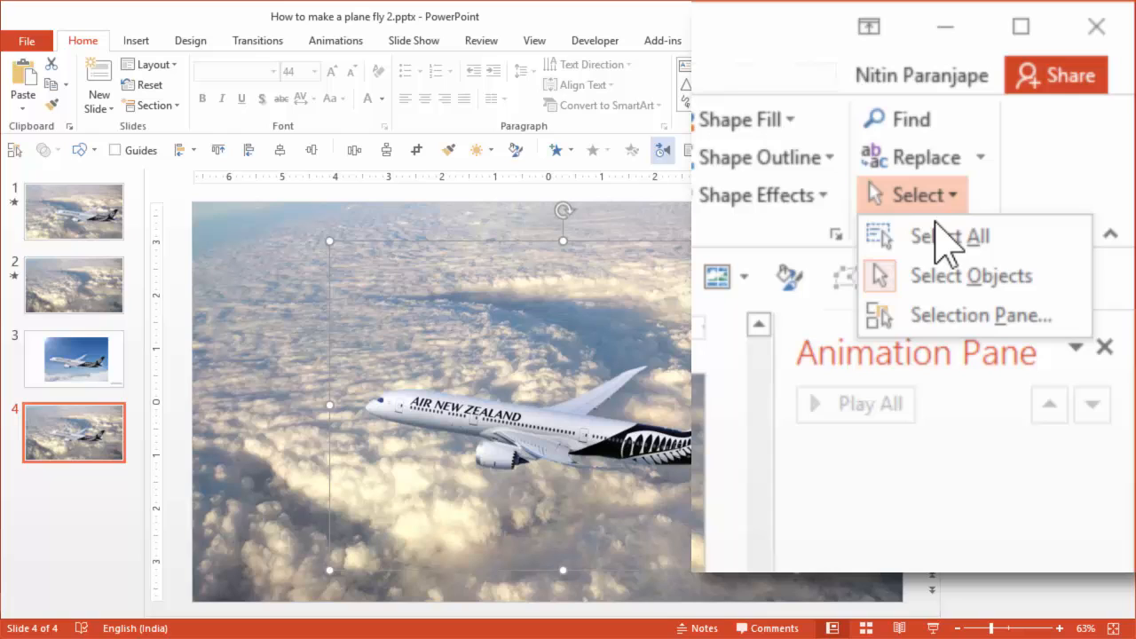
left_click(954, 315)
double_click(754, 453)
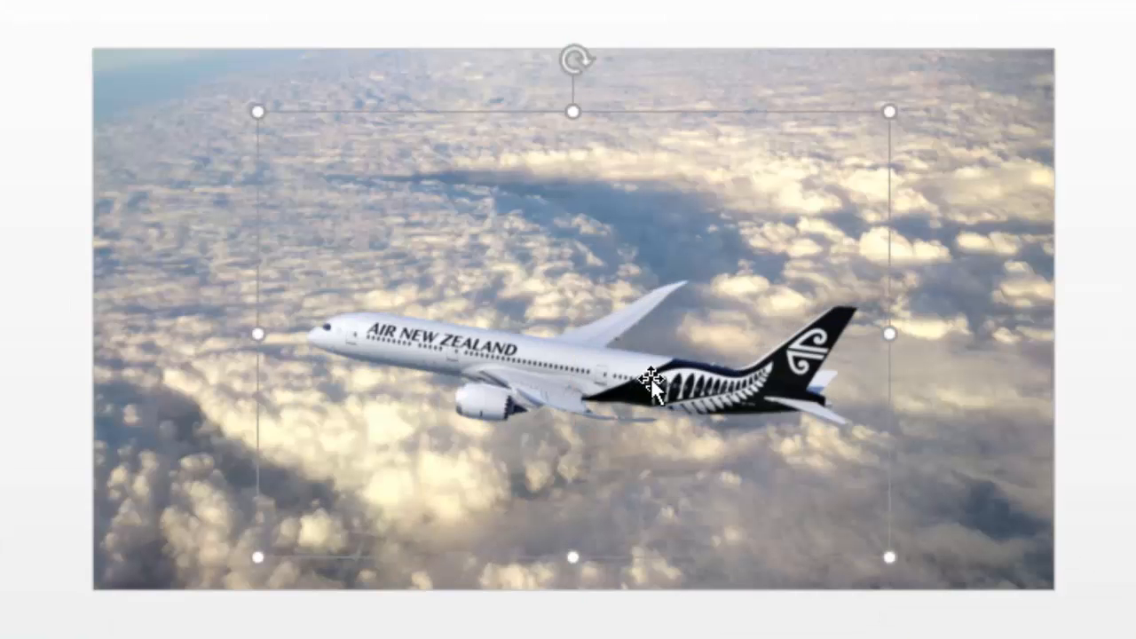
Step: Move the plane picture slightly upward over the clouds and hide it from the slide
left_click_drag(653, 380, 137, 328)
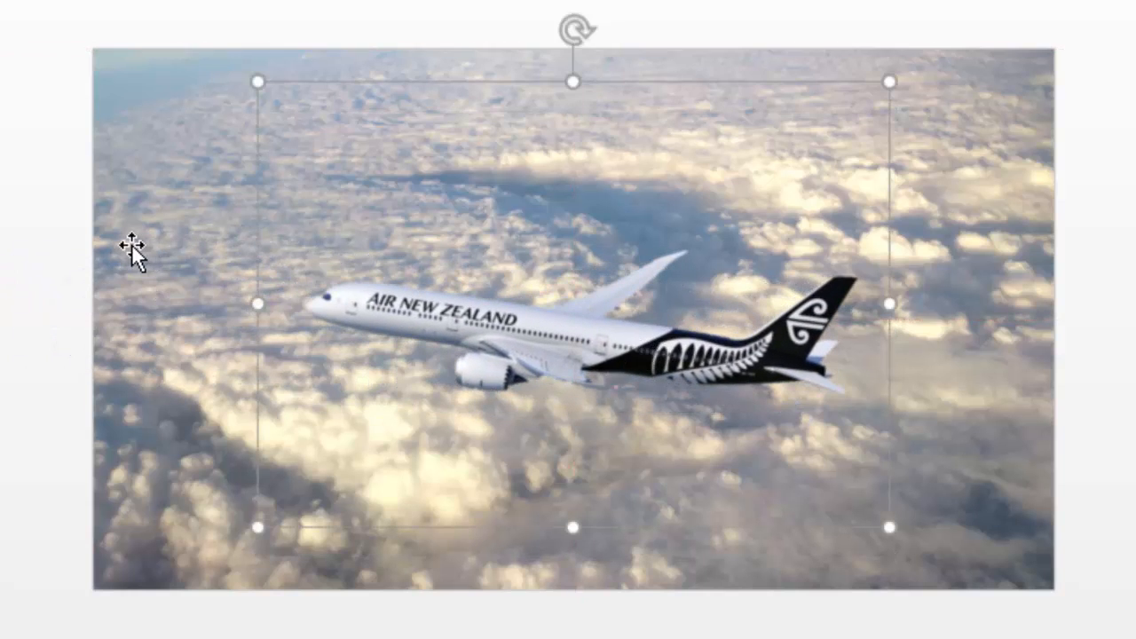
mouse_move(132, 244)
left_mouse_down()
mouse_move(240, 243)
mouse_move(127, 231)
mouse_move(125, 252)
left_mouse_up()
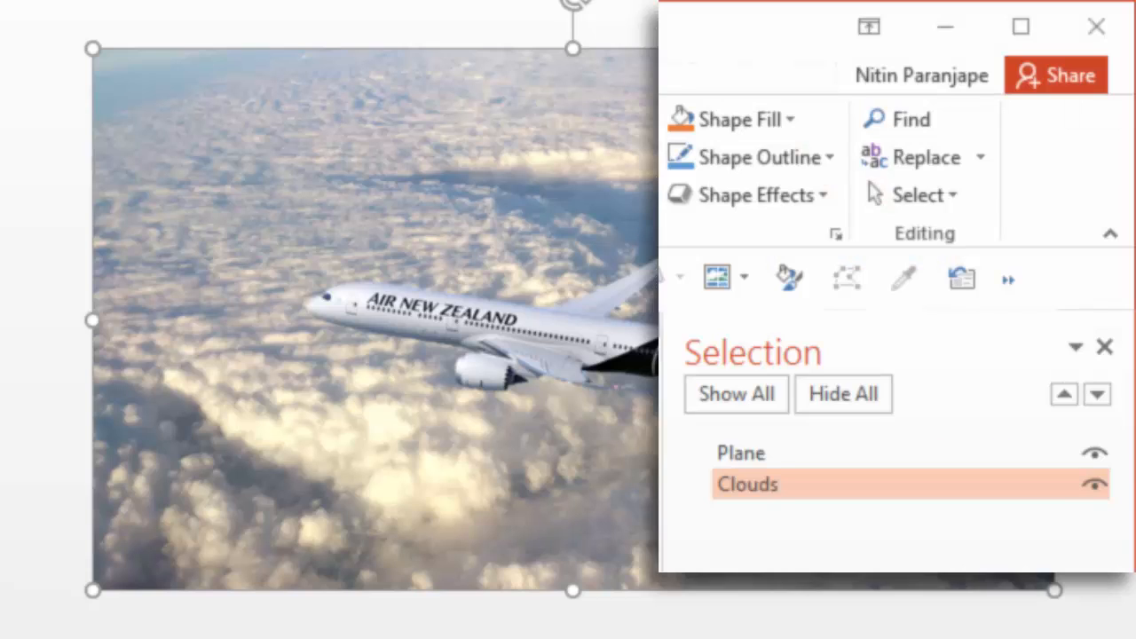
left_click(1093, 454)
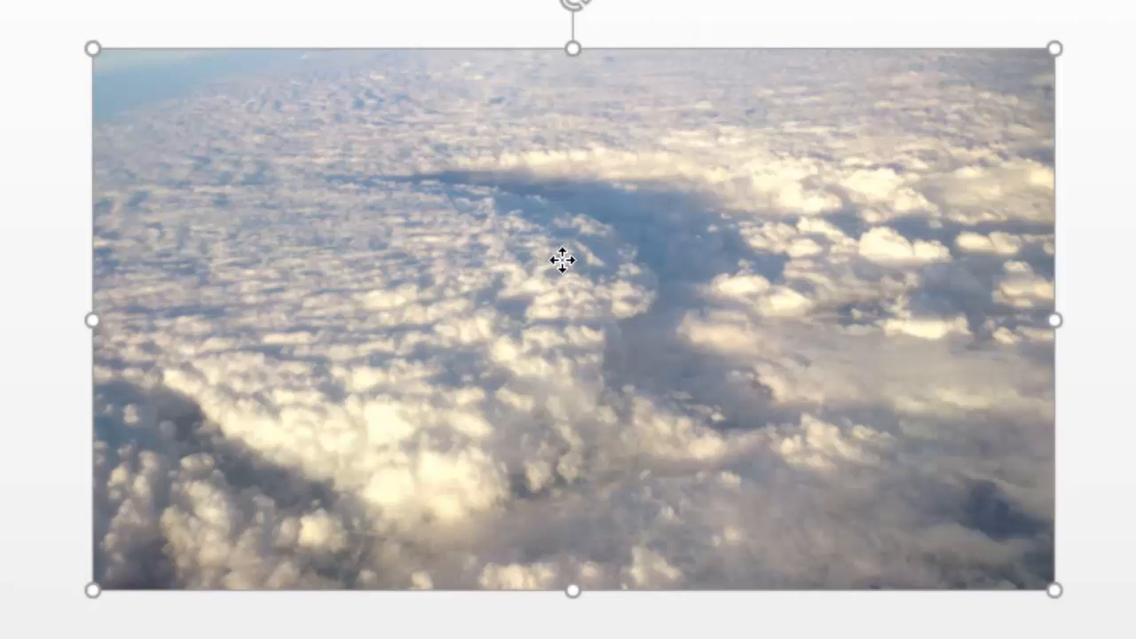
Step: Try shifting the clouds picture to the right and undo the move
left_click_drag(559, 258, 685, 256)
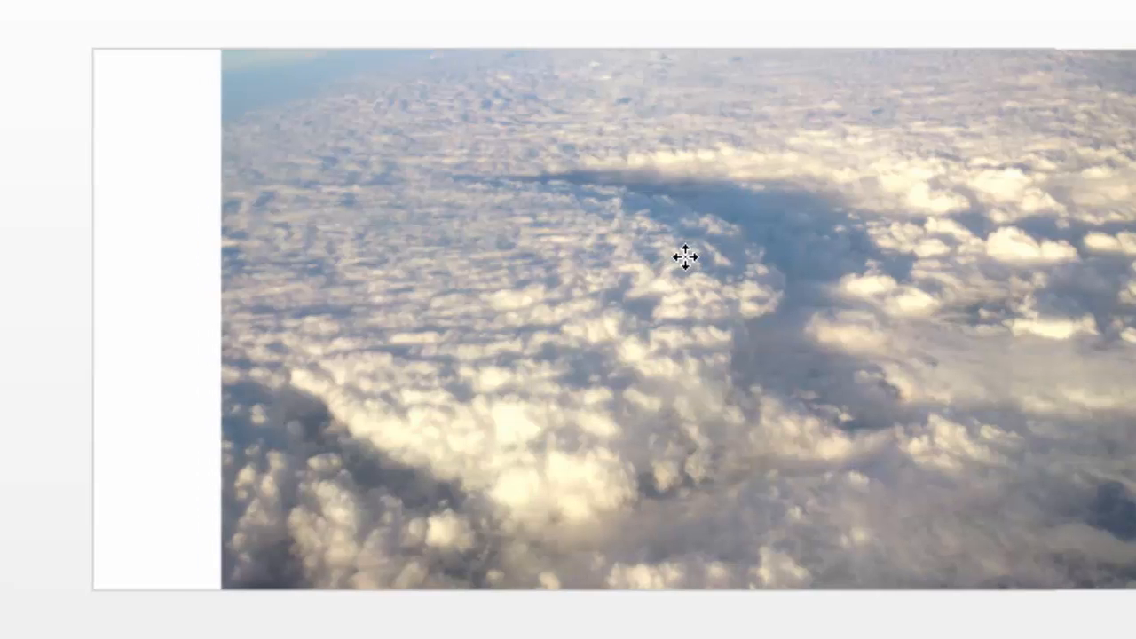
key("ctrl+z")
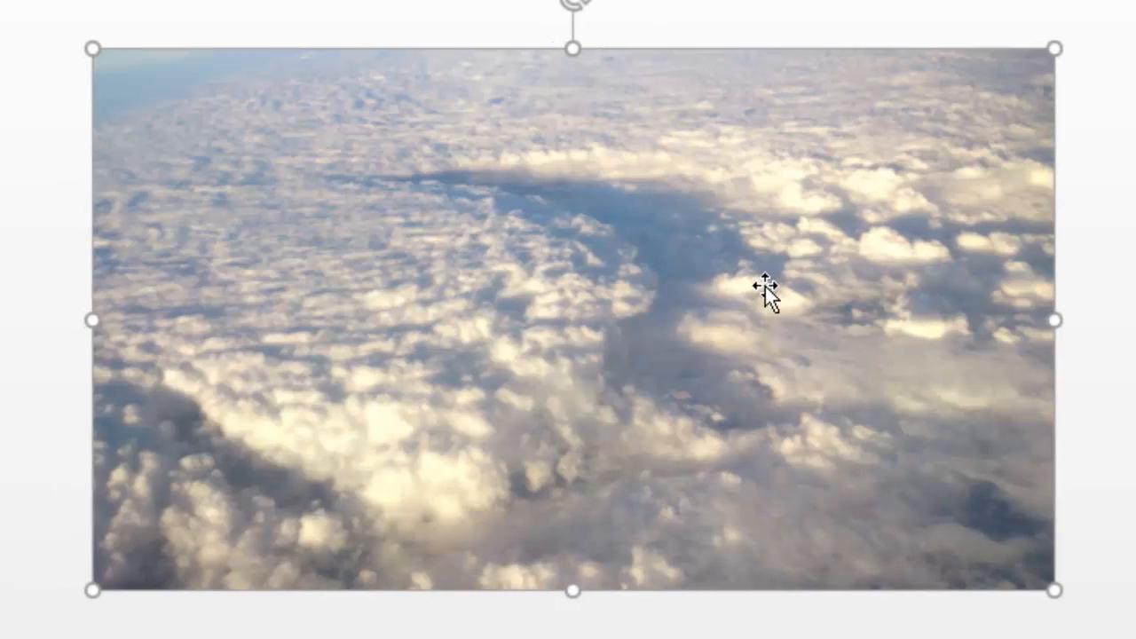
Step: Enlarge the clouds picture proportionally from its lower-left corner so it extends beyond the slide's left and bottom edges
scroll(753, 270, "down", 2)
scroll(752, 270, "down", 1)
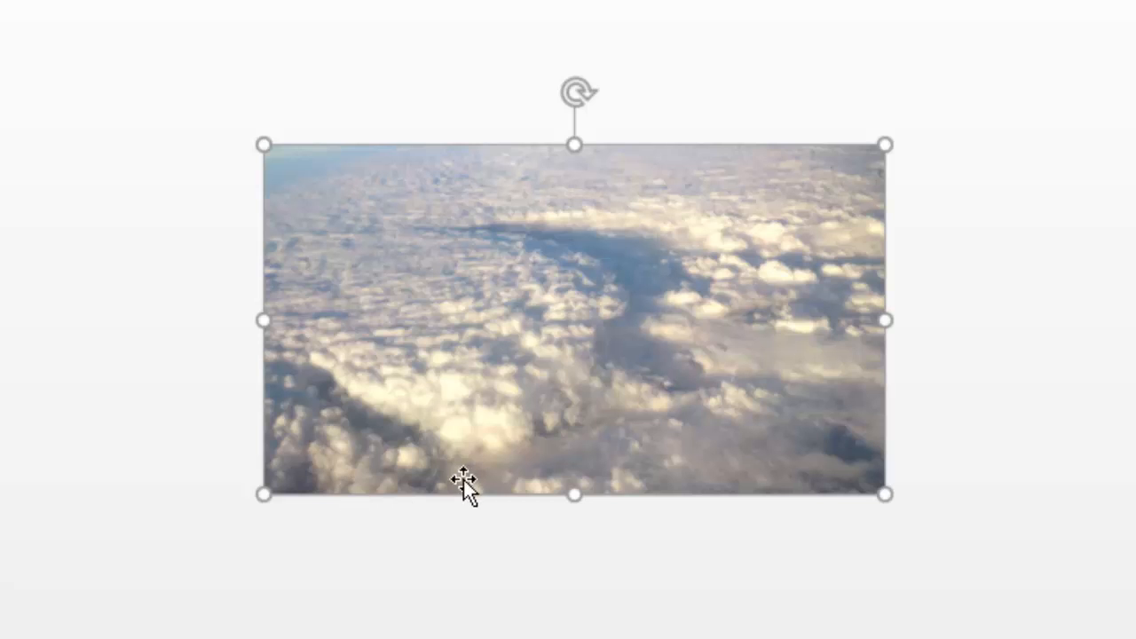
left_click_drag(264, 495, 131, 588)
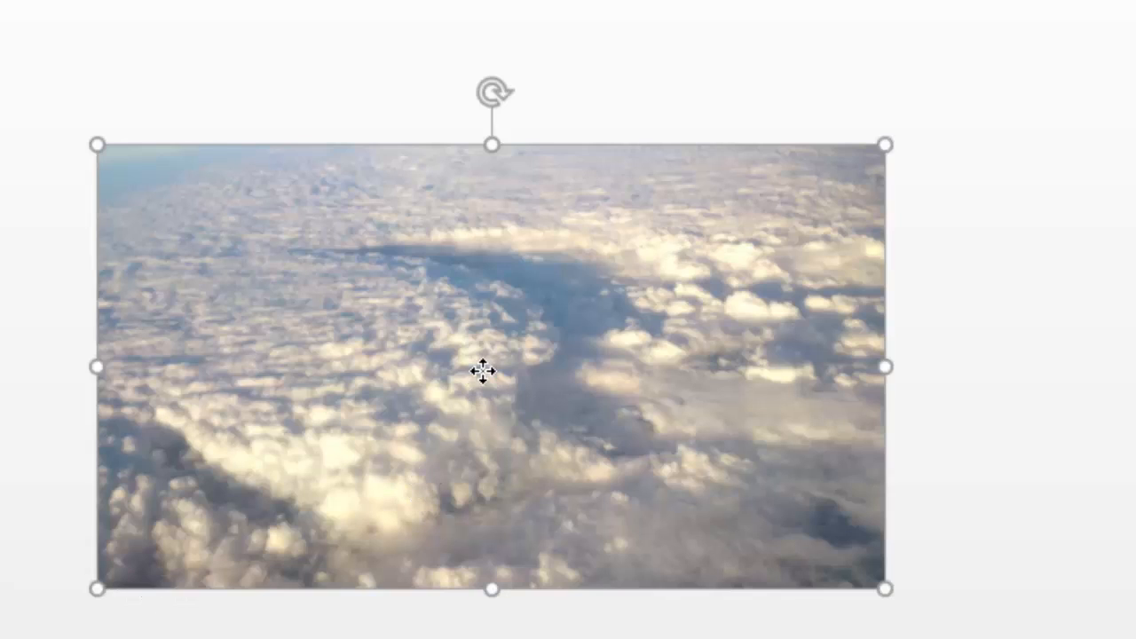
left_click_drag(483, 371, 507, 343)
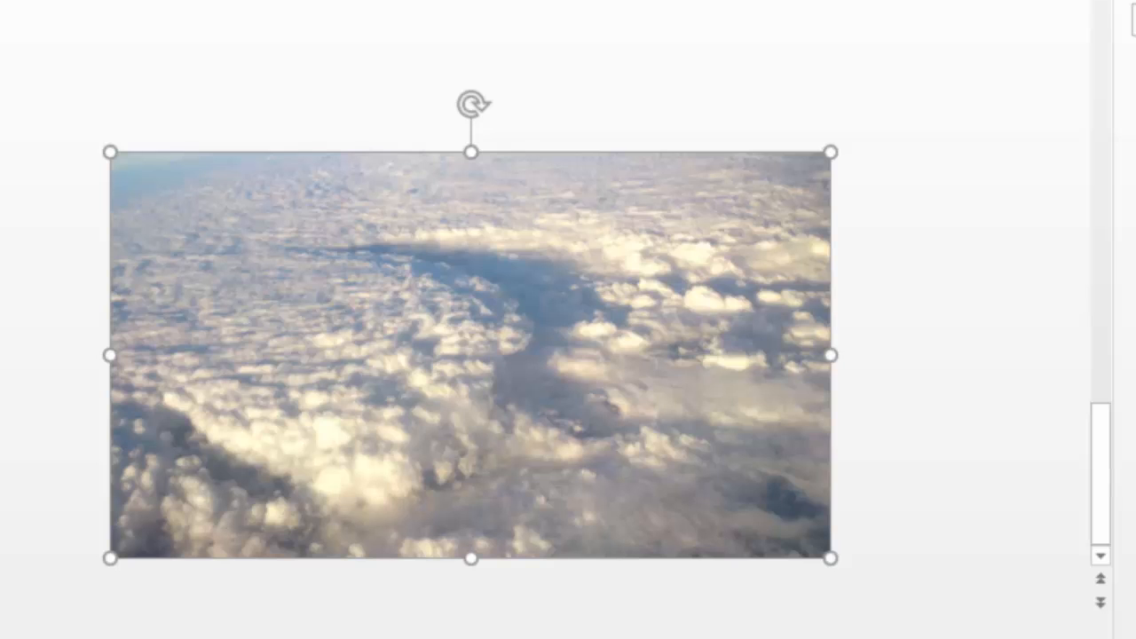
Step: Add a Lines motion path to the clouds picture and redirect its end point horizontally to the right
scroll(563, 240, "down", 3)
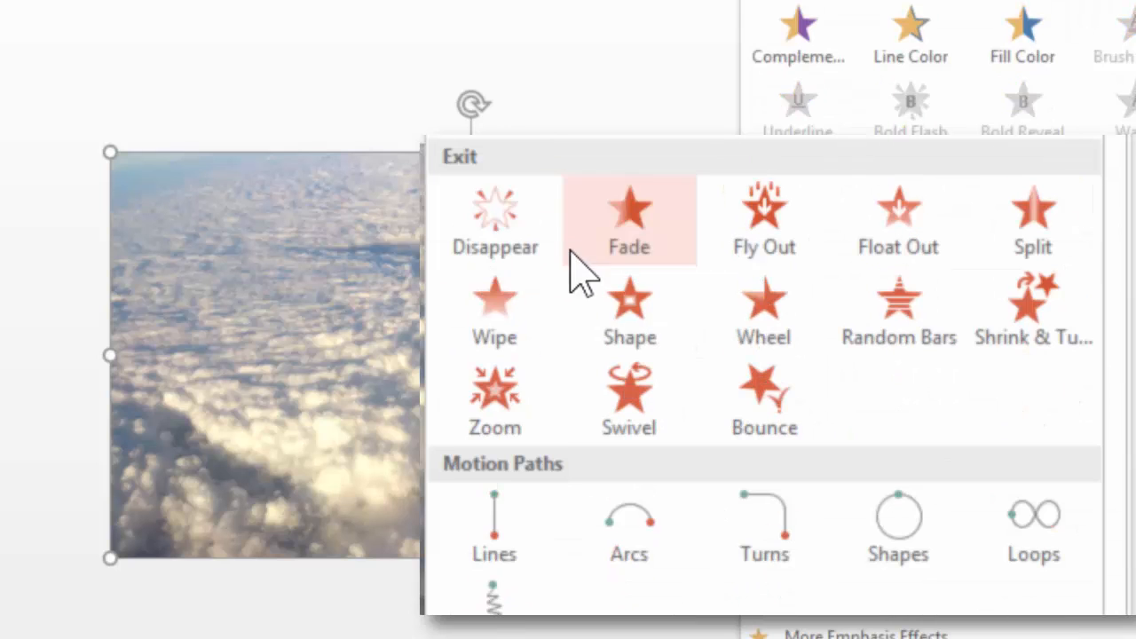
left_click(496, 539)
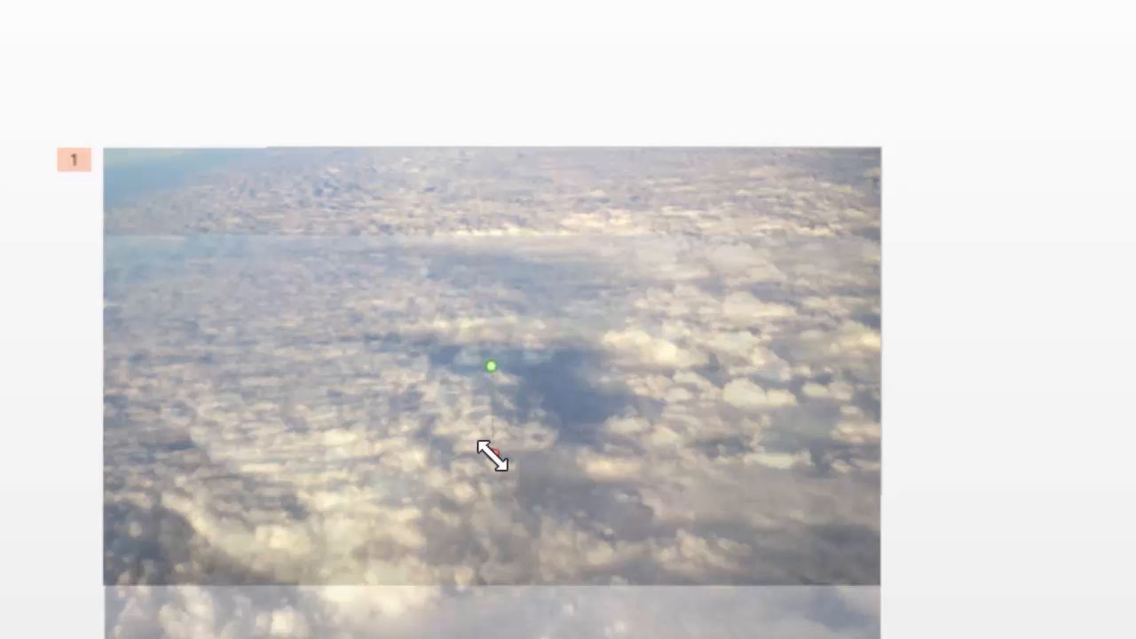
left_click_drag(493, 455, 633, 363)
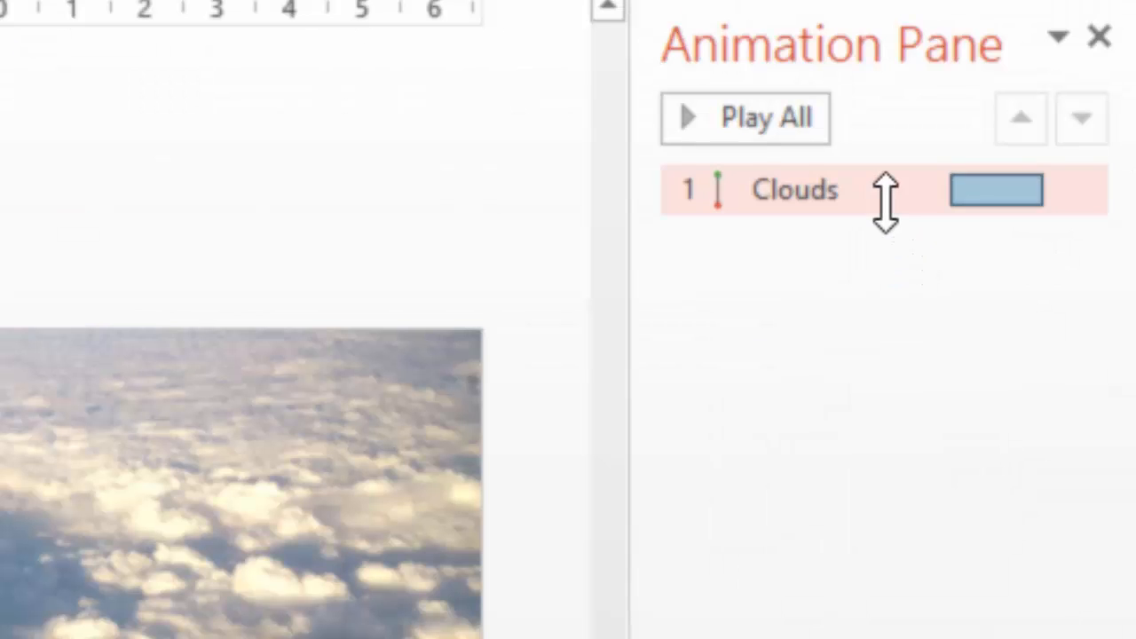
Step: Set both the smooth start and smooth end of the clouds' motion path to 0 sec
double_click(878, 198)
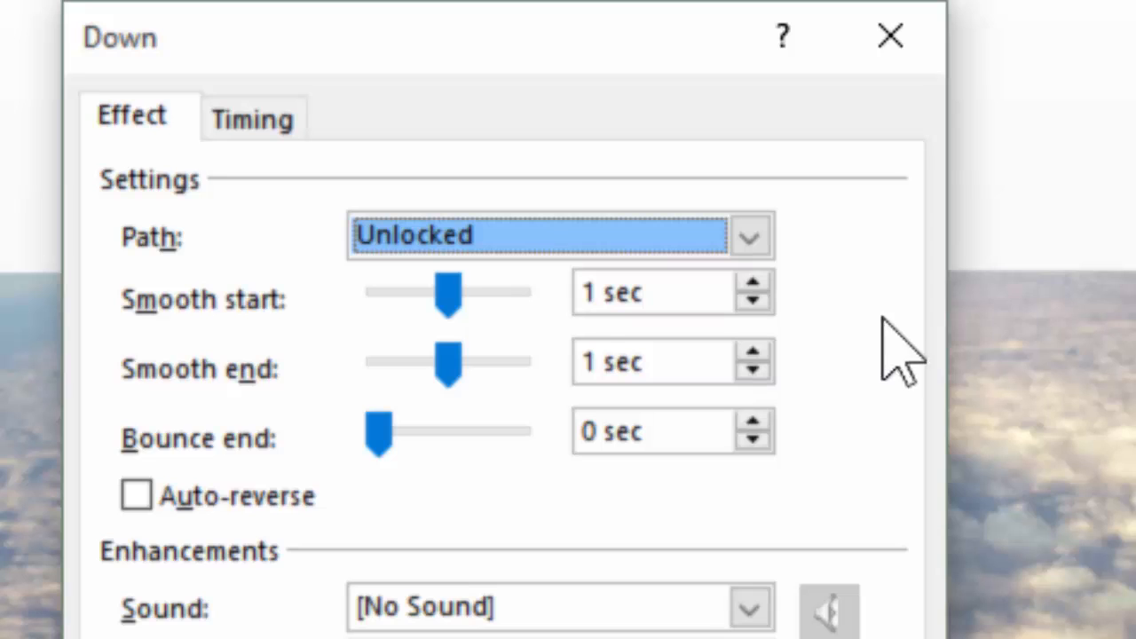
left_click_drag(448, 302, 364, 318)
left_click_drag(458, 359, 299, 367)
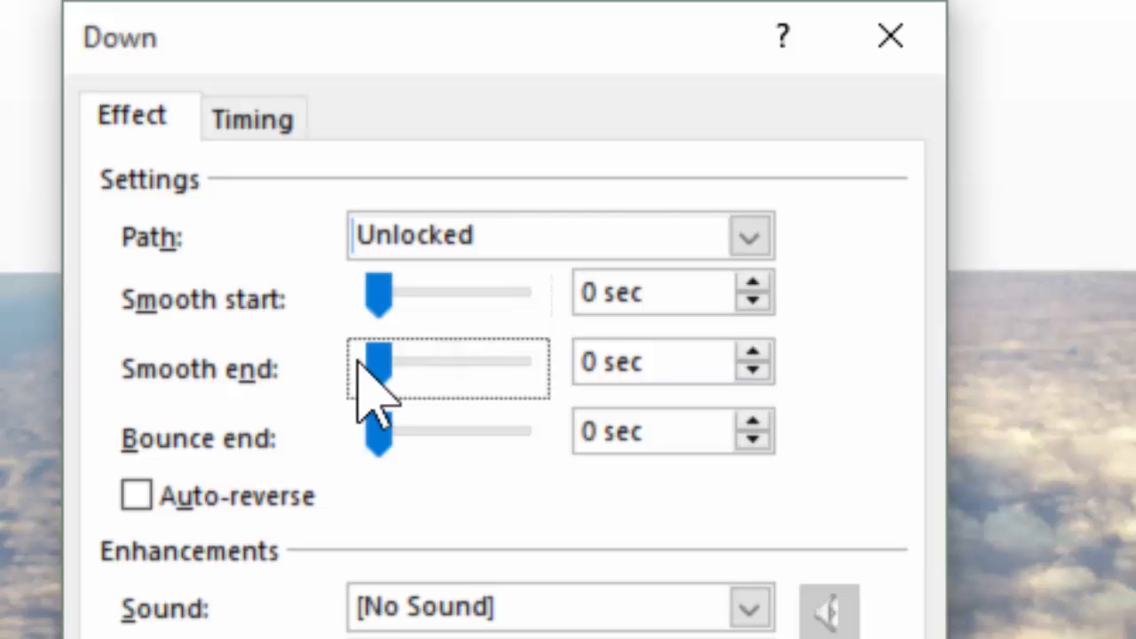
Step: Set the clouds animation to start With Previous, last 30 seconds and repeat Until End of Slide
left_click(248, 126)
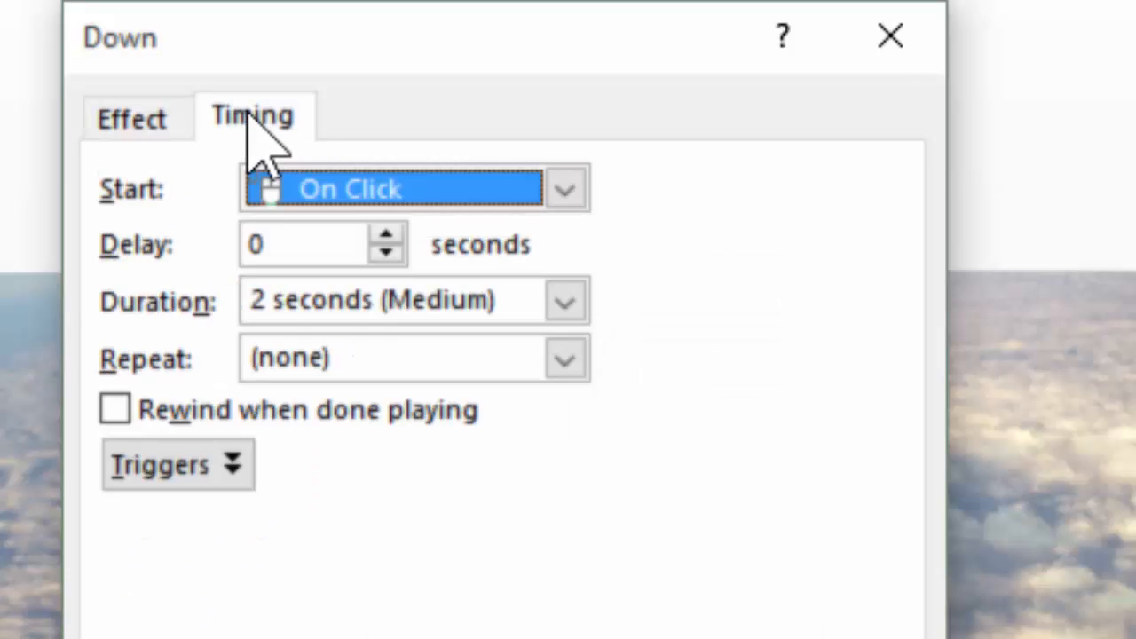
left_click(390, 197)
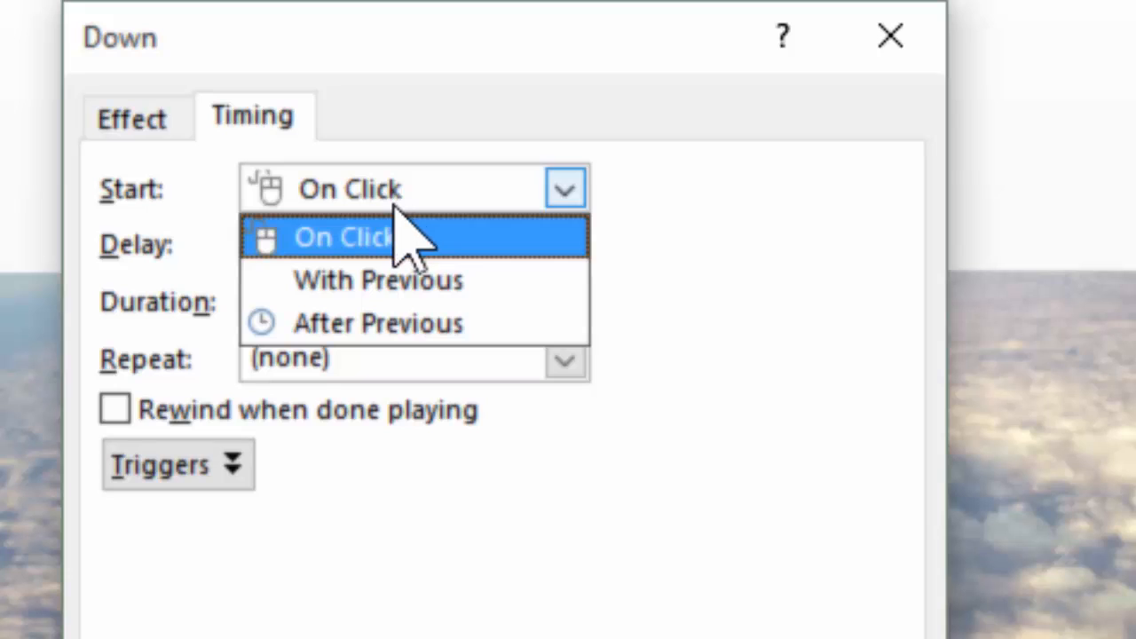
left_click(406, 267)
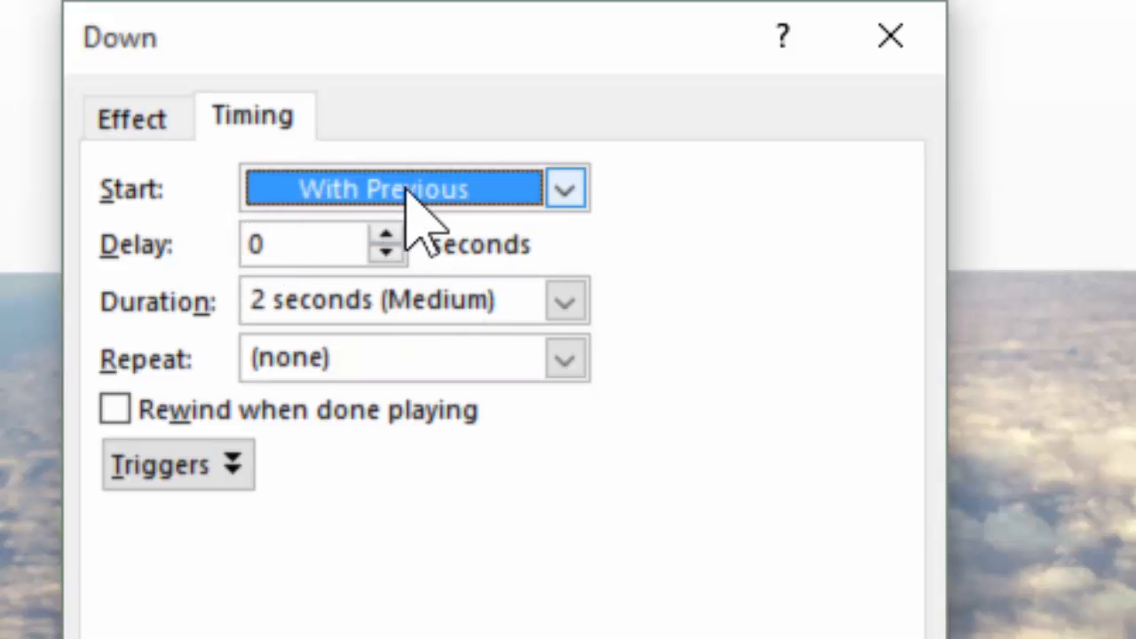
left_click(355, 302)
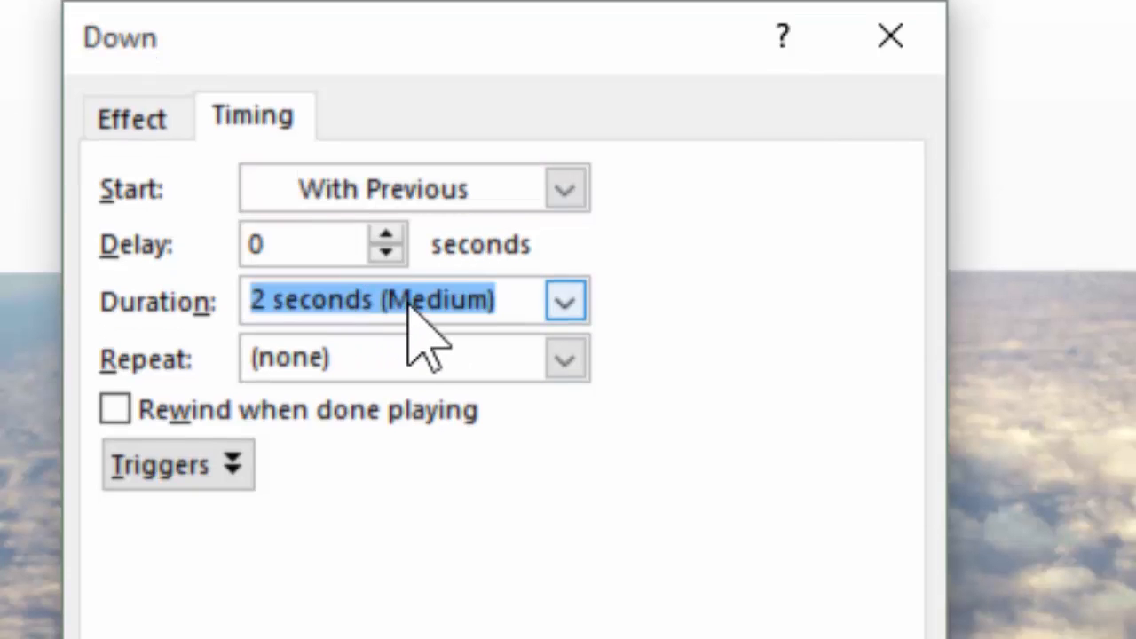
type("3")
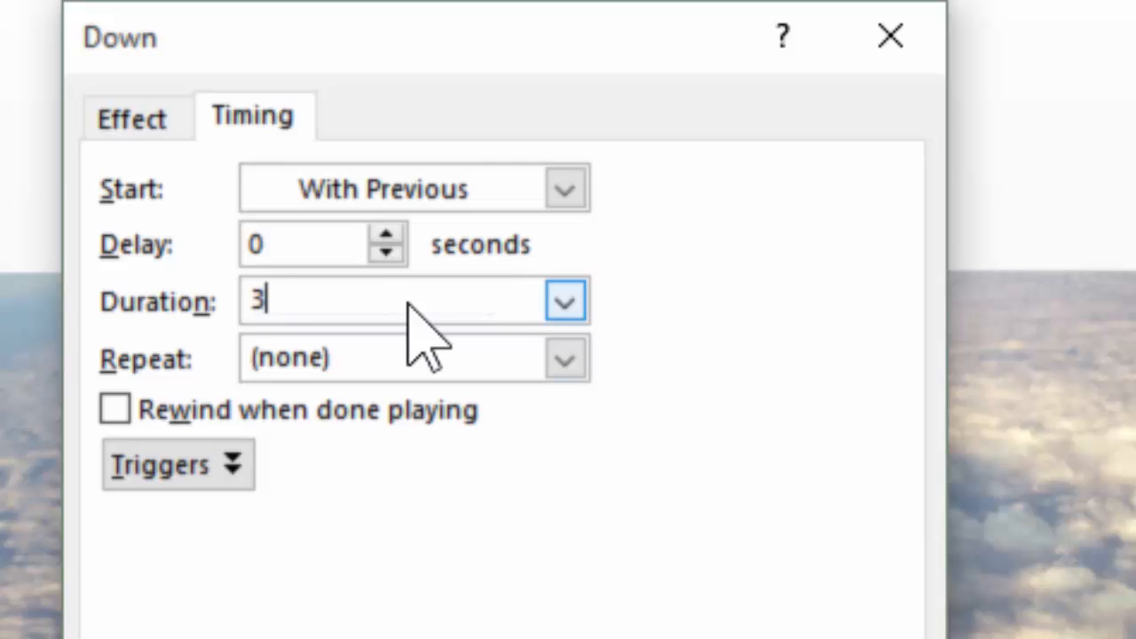
type("0")
key("Tab")
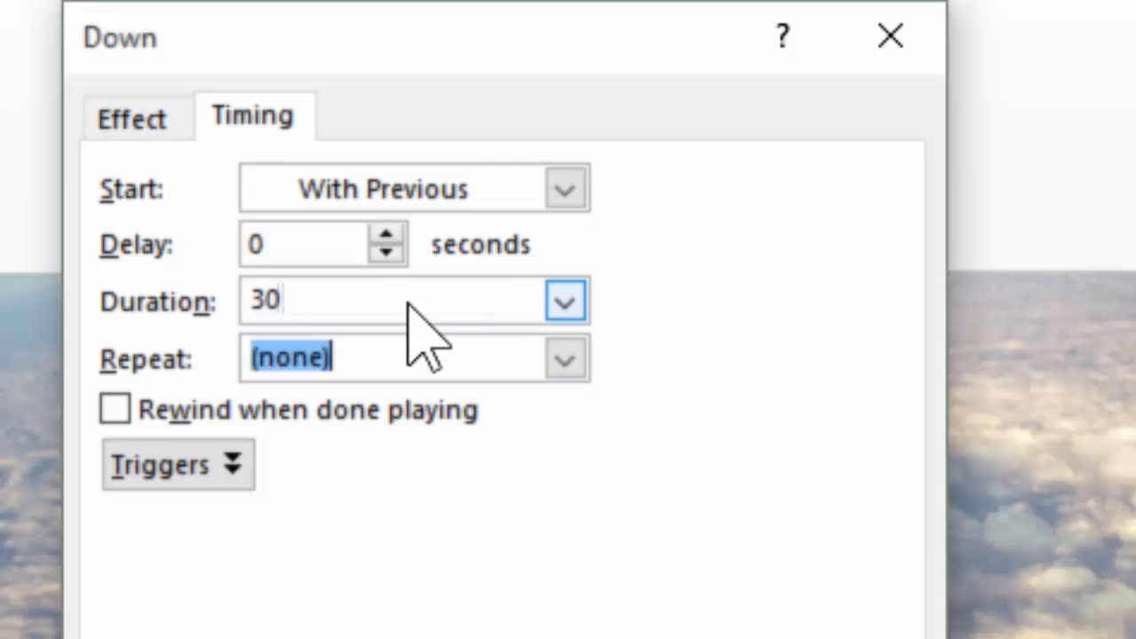
left_click(565, 361)
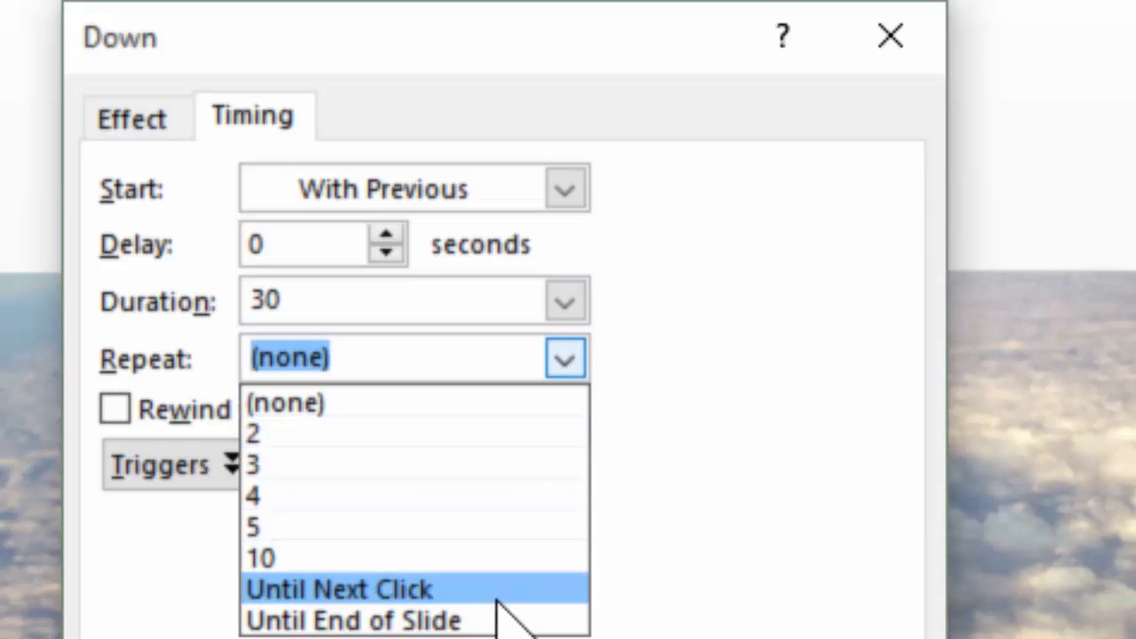
left_click(513, 622)
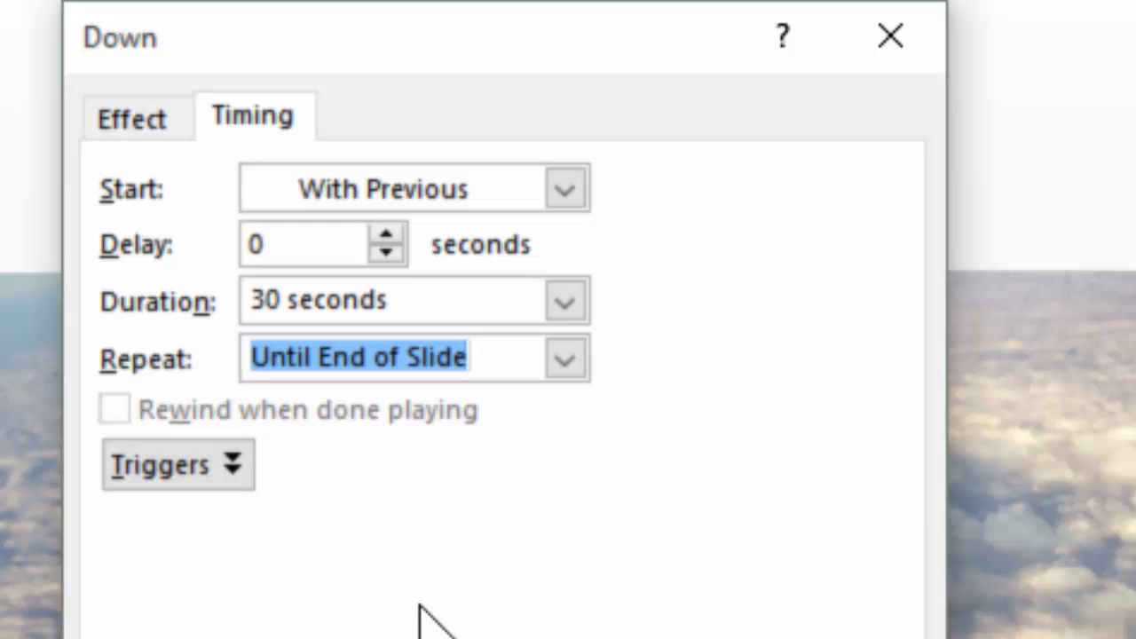
left_click(653, 637)
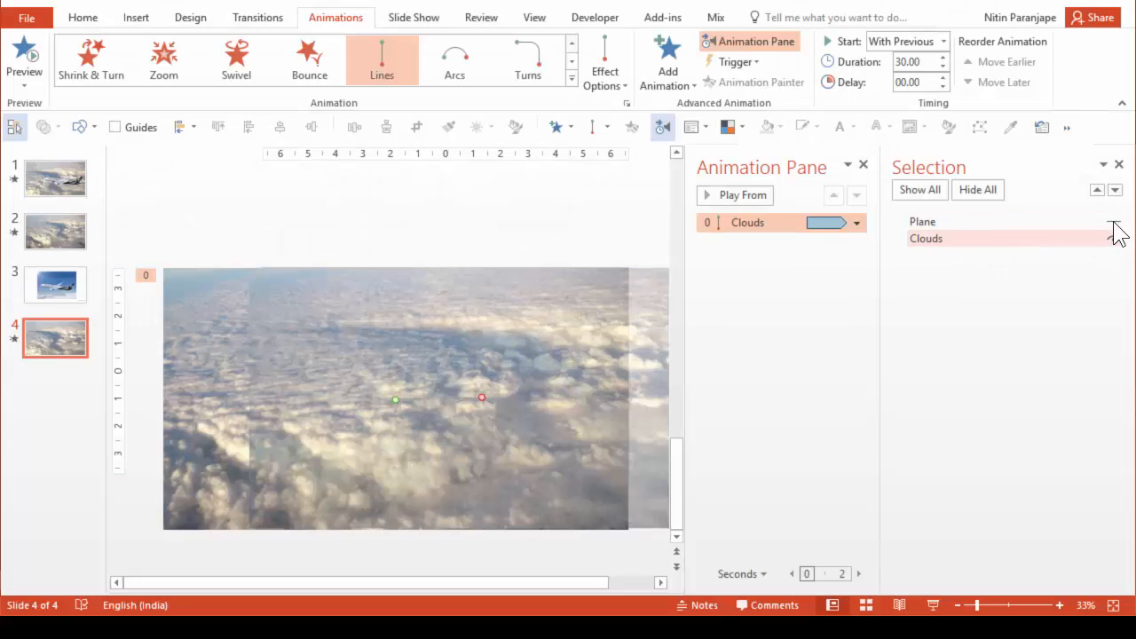
Step: Make the plane picture visible again on slide 4 and close the Animation Pane
left_click(1114, 223)
left_click(864, 165)
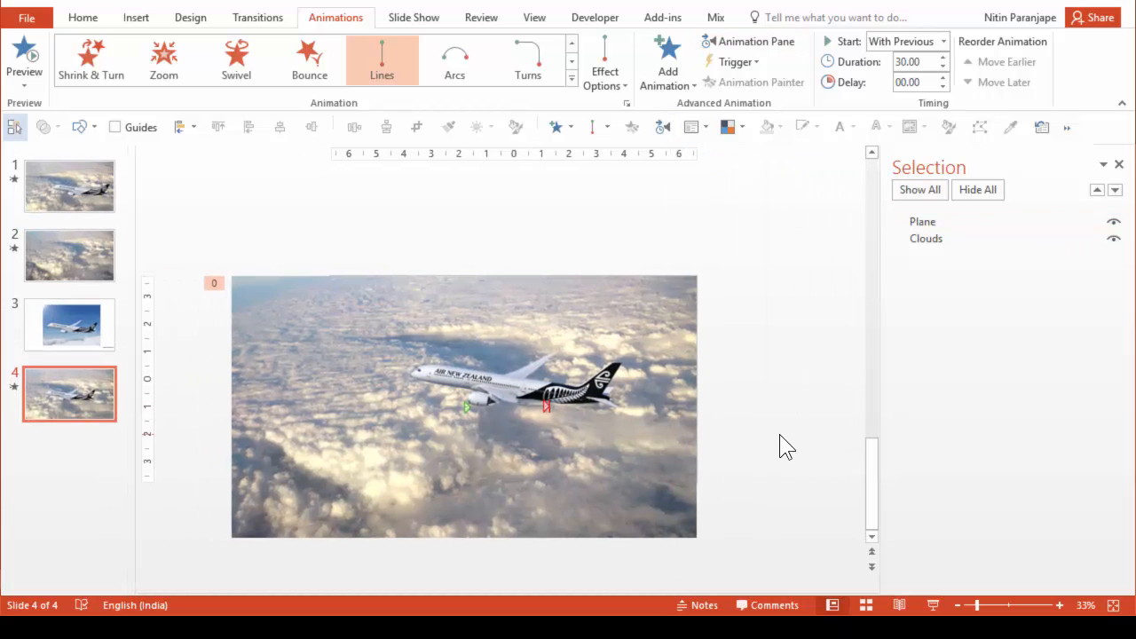
scroll(779, 434, "up", 3, "ctrl")
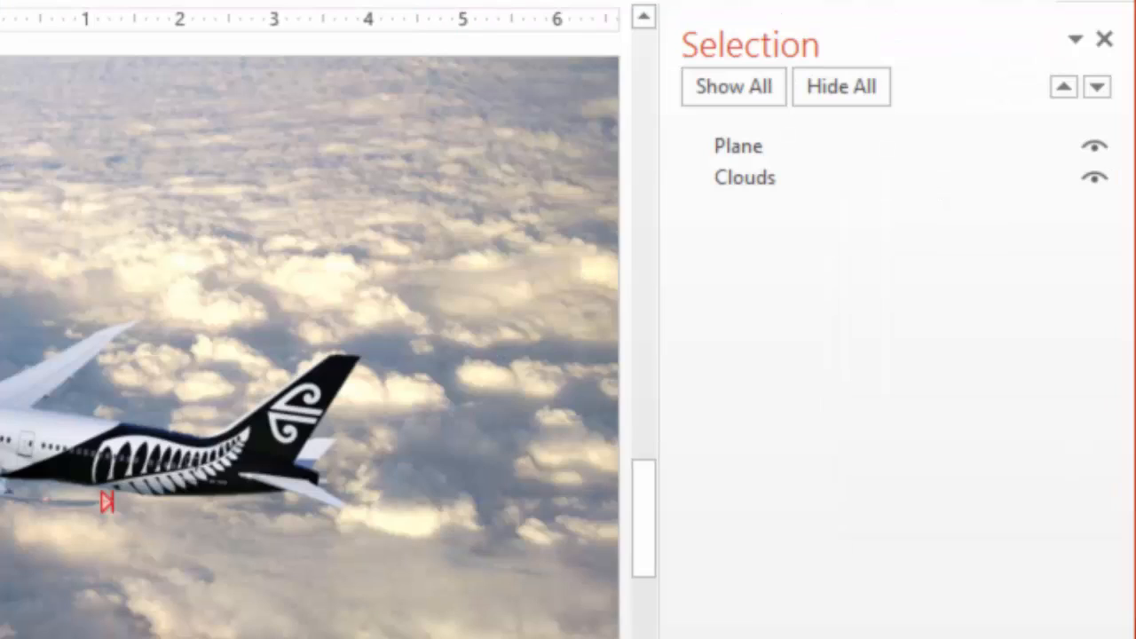
scroll(770, 534, "up", 1, "ctrl")
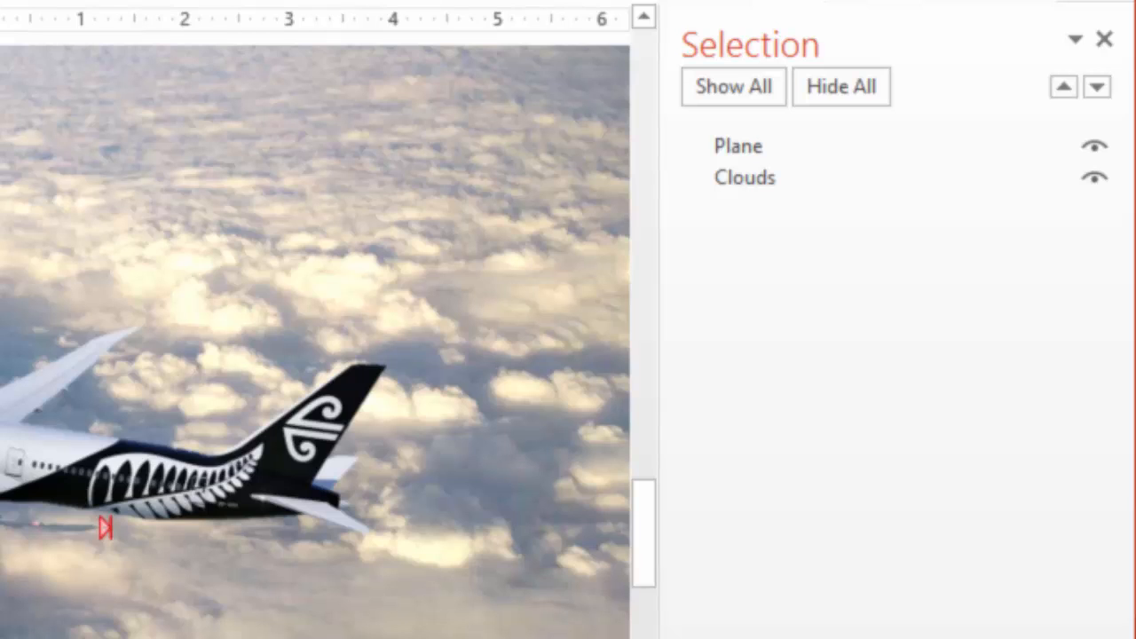
Step: Open the shadow settings of the plane picture, close the Selection pane, and use the Eyedropper to pick a cloud-blue shadow color
left_click(739, 145)
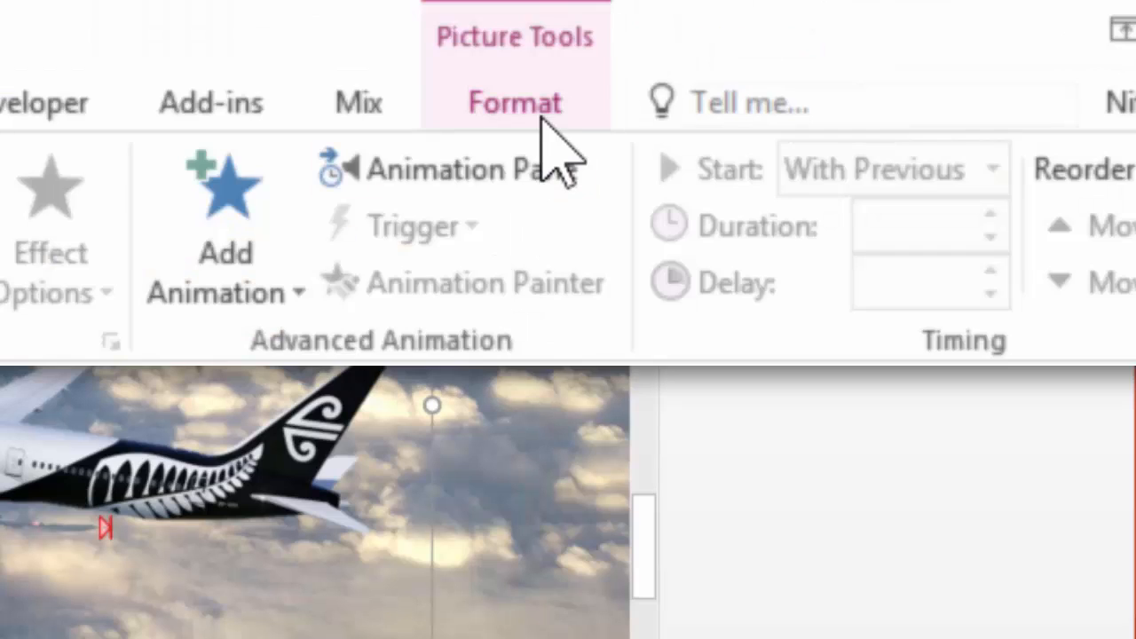
left_click(541, 115)
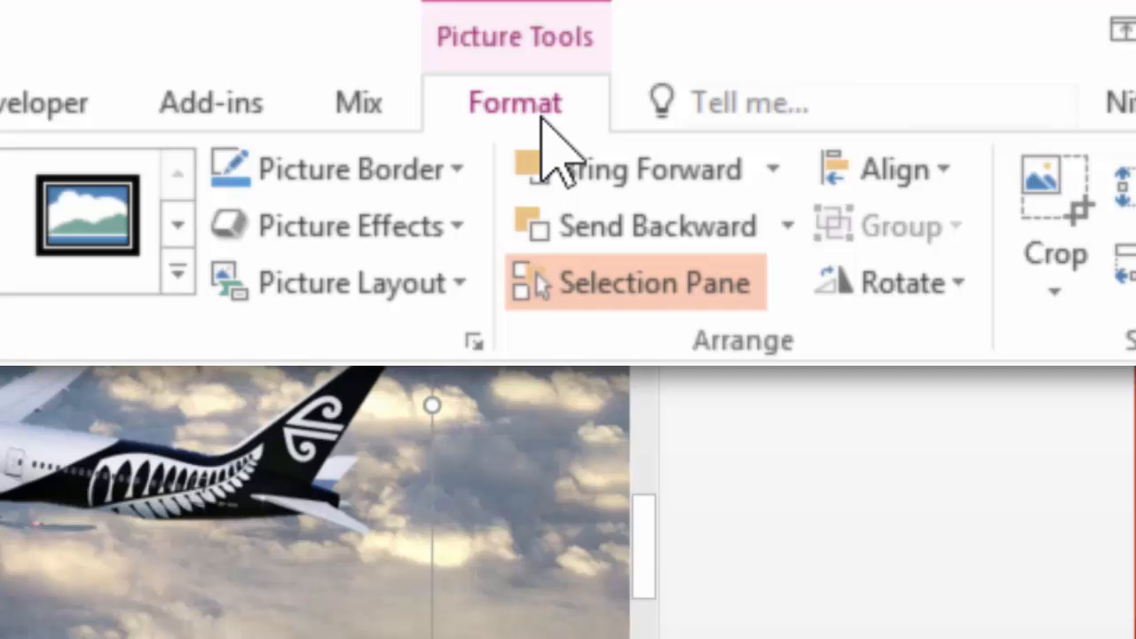
left_click(475, 342)
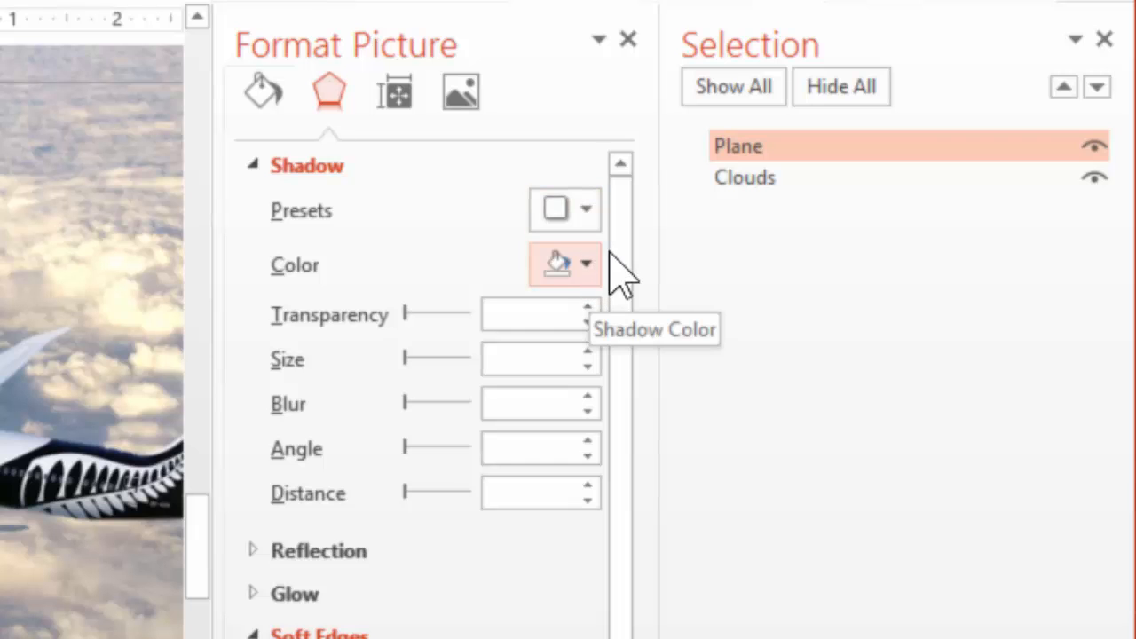
left_click(1104, 39)
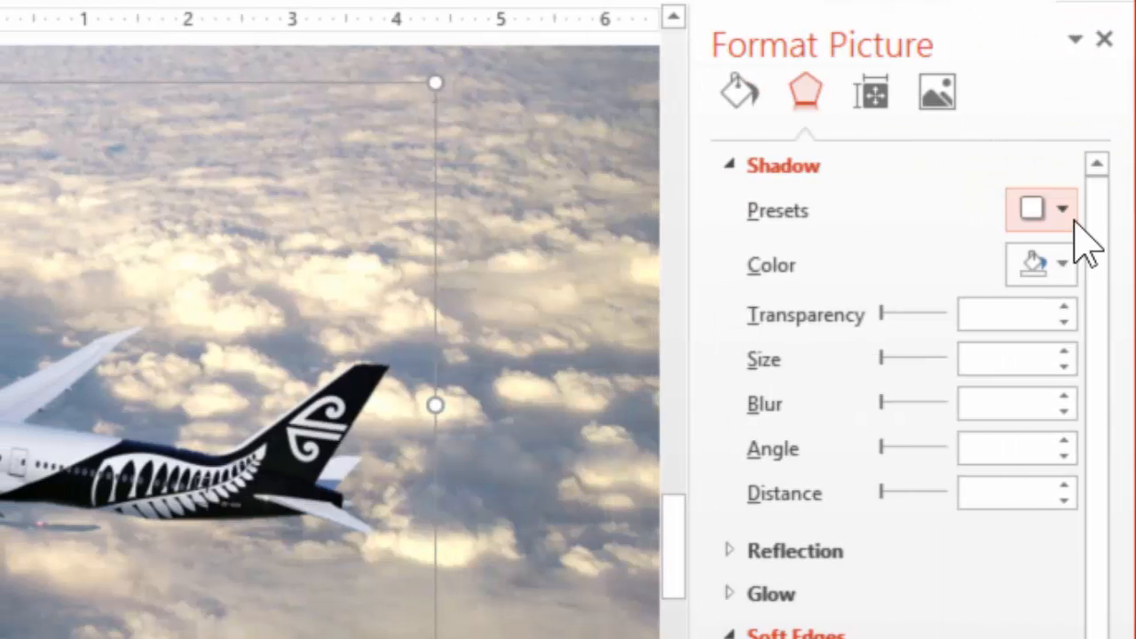
left_click(1061, 265)
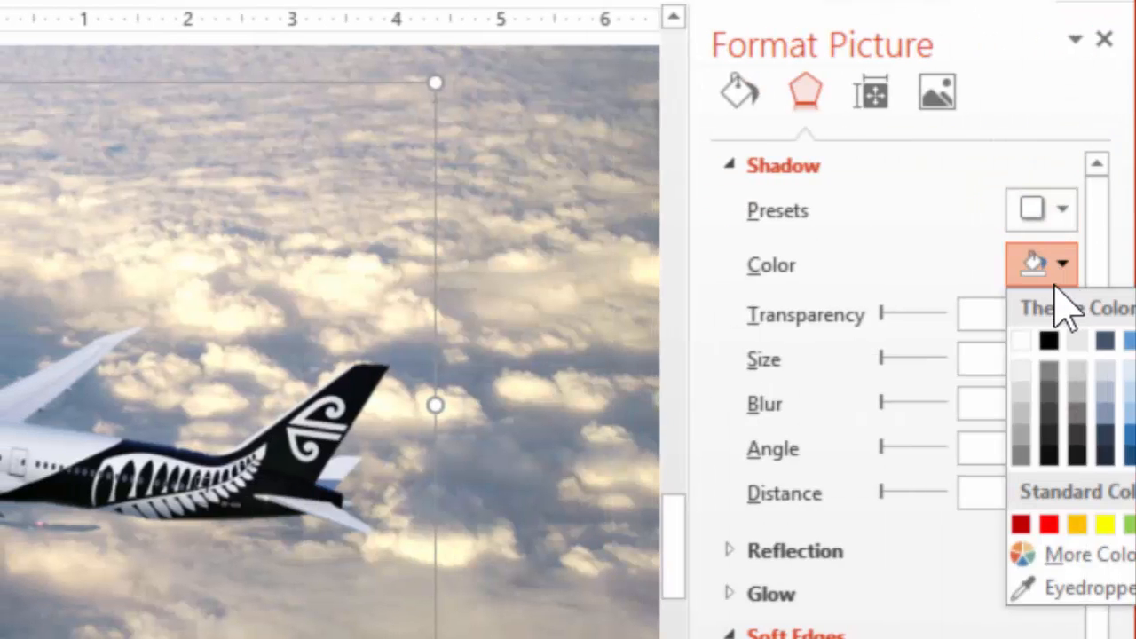
left_click(1103, 592)
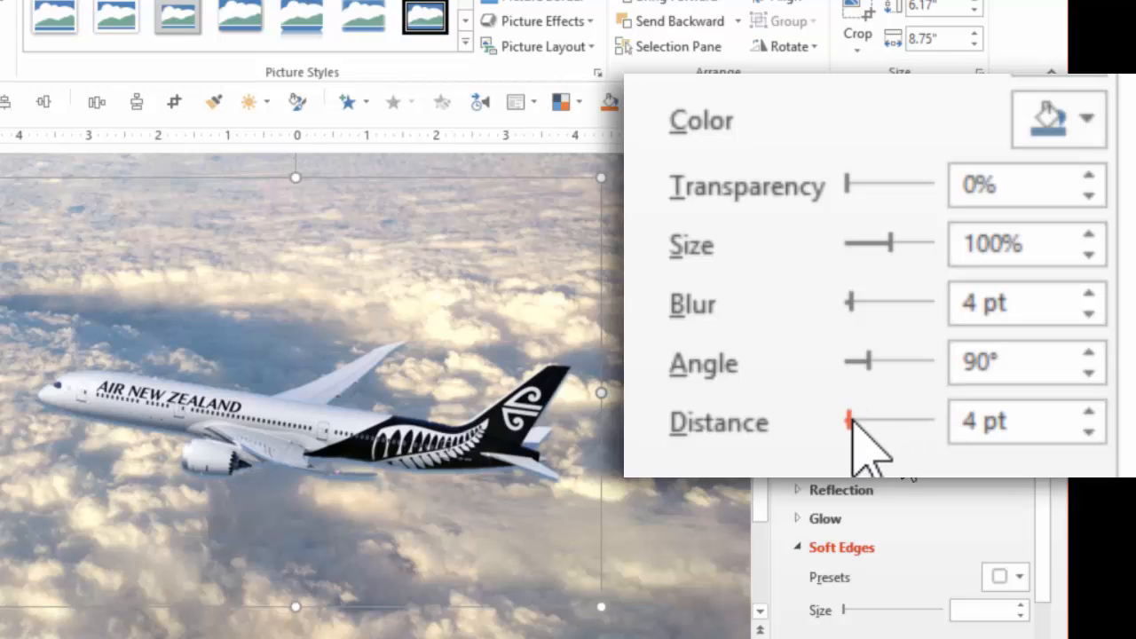
Step: Set the plane shadow's distance to 200 pt, size to 24% and transparency to 42%
left_click_drag(853, 419, 943, 432)
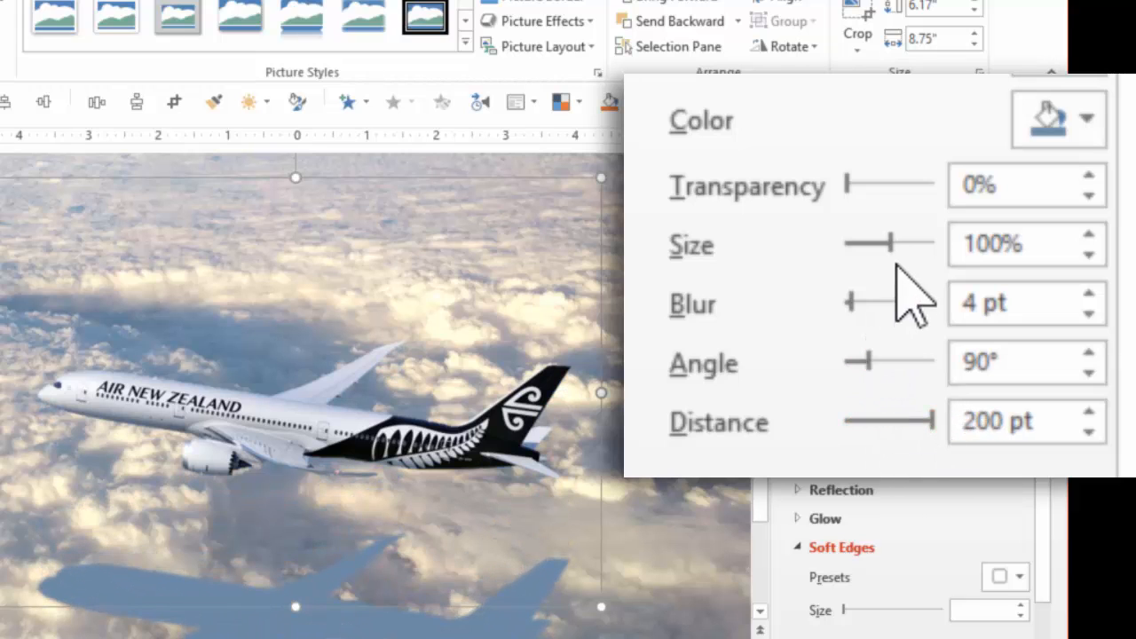
left_click_drag(889, 250, 858, 250)
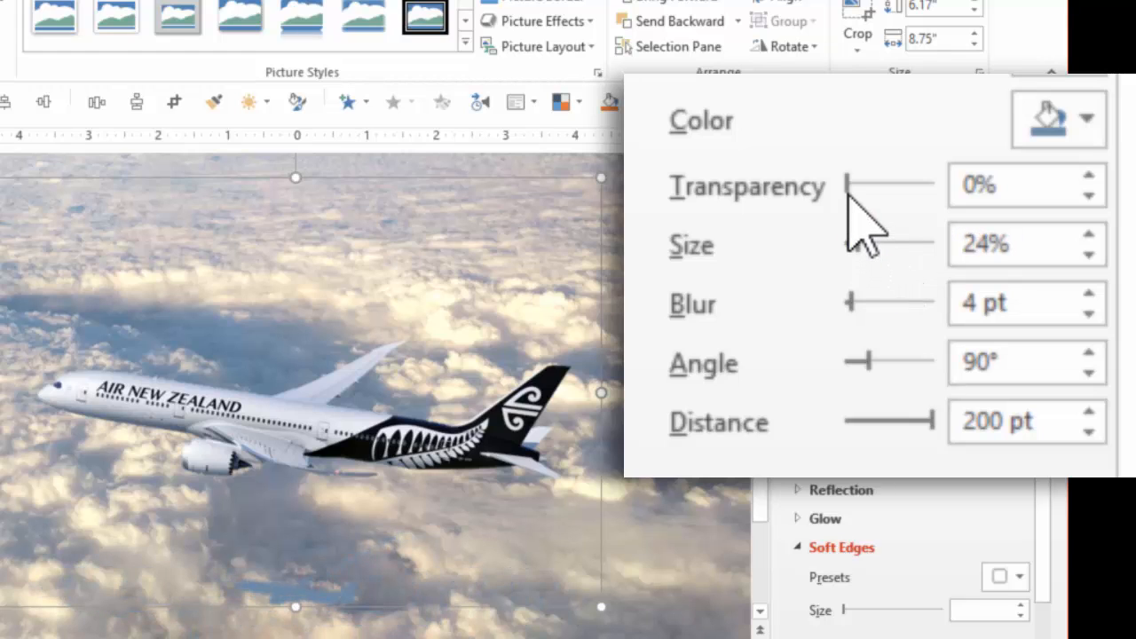
left_click_drag(850, 185, 885, 187)
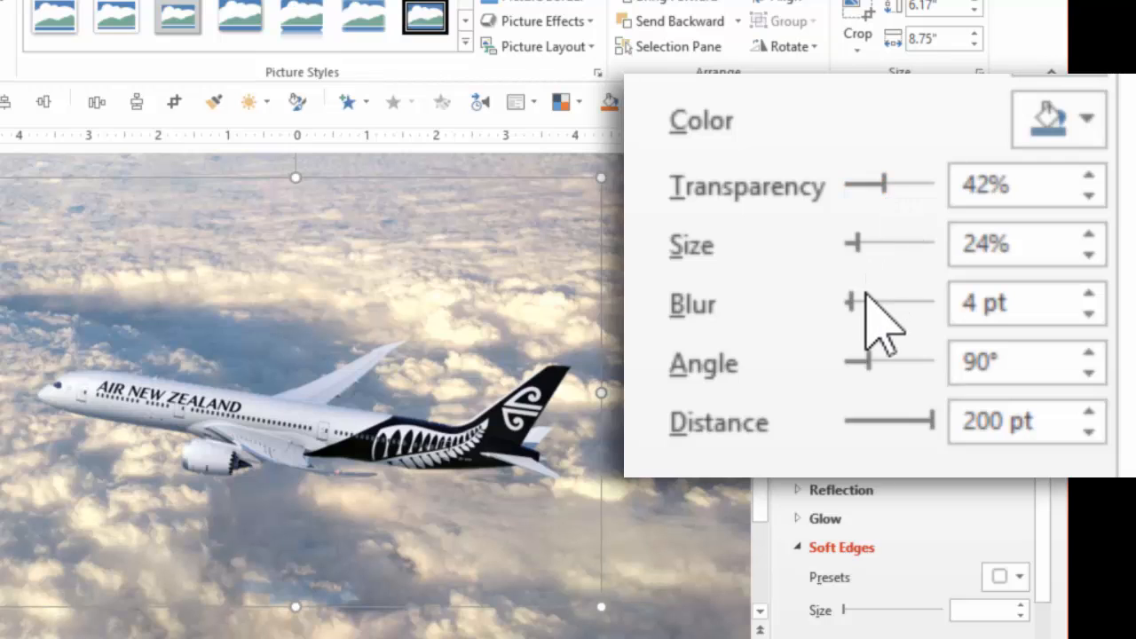
Step: Set the plane shadow's blur to 16 pt and angle to 40°, and reduce its transparency to 26%
left_click_drag(861, 299, 868, 304)
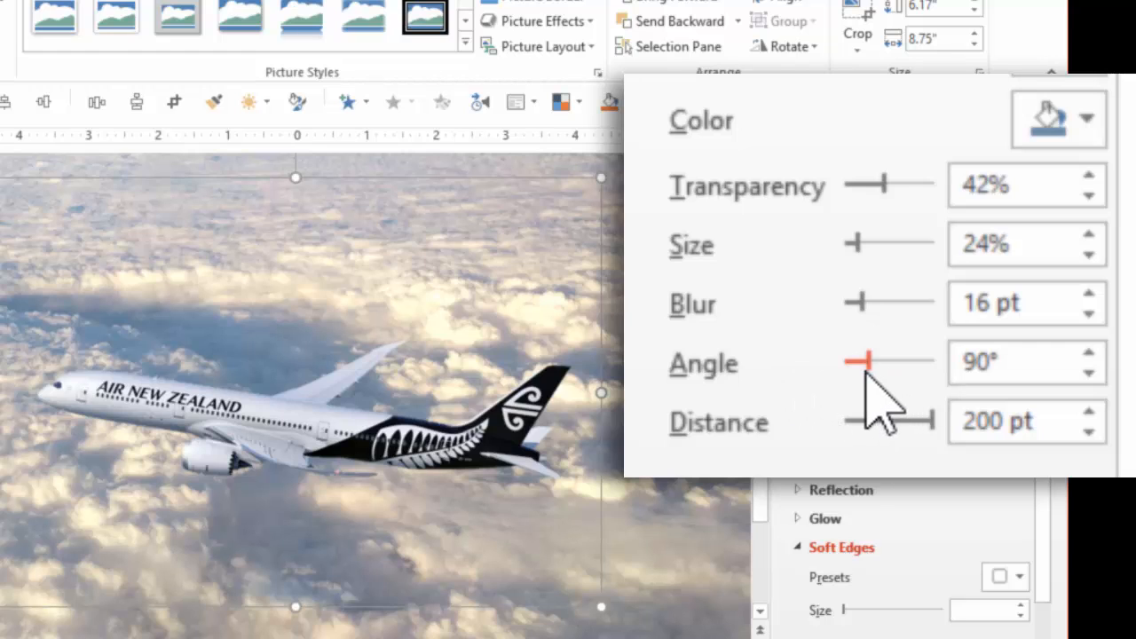
left_click_drag(868, 369, 892, 363)
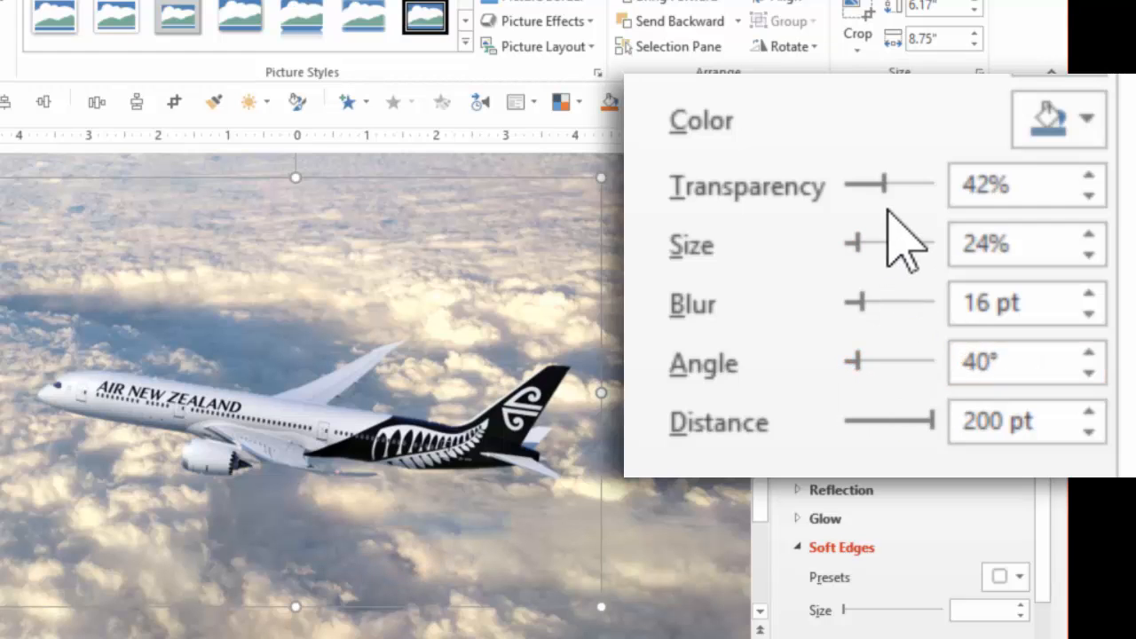
left_click_drag(887, 203, 870, 198)
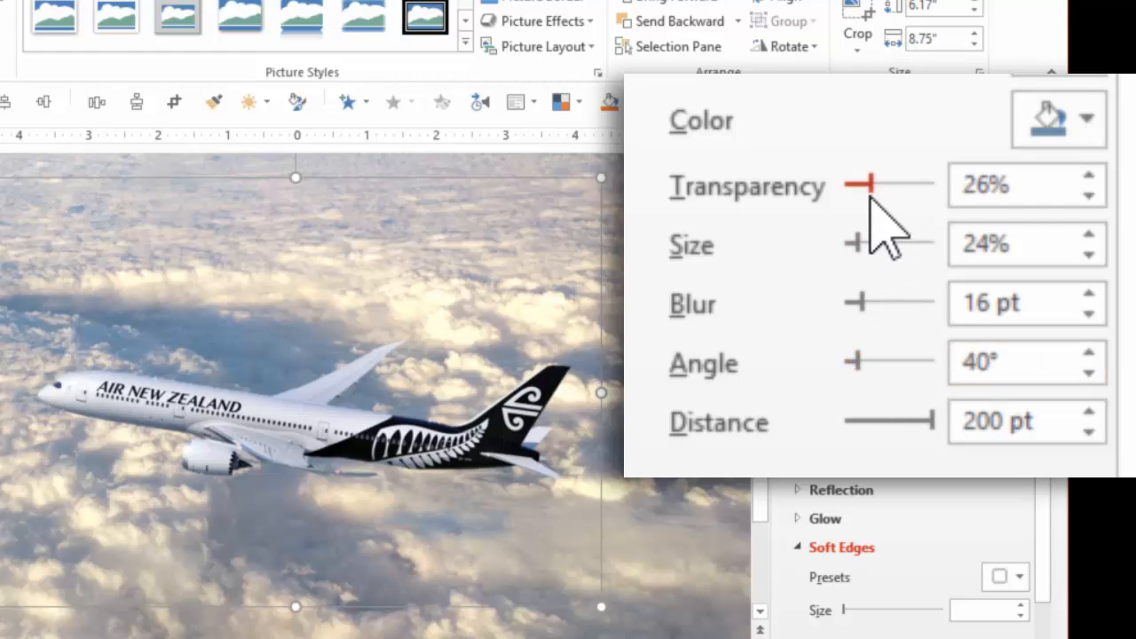